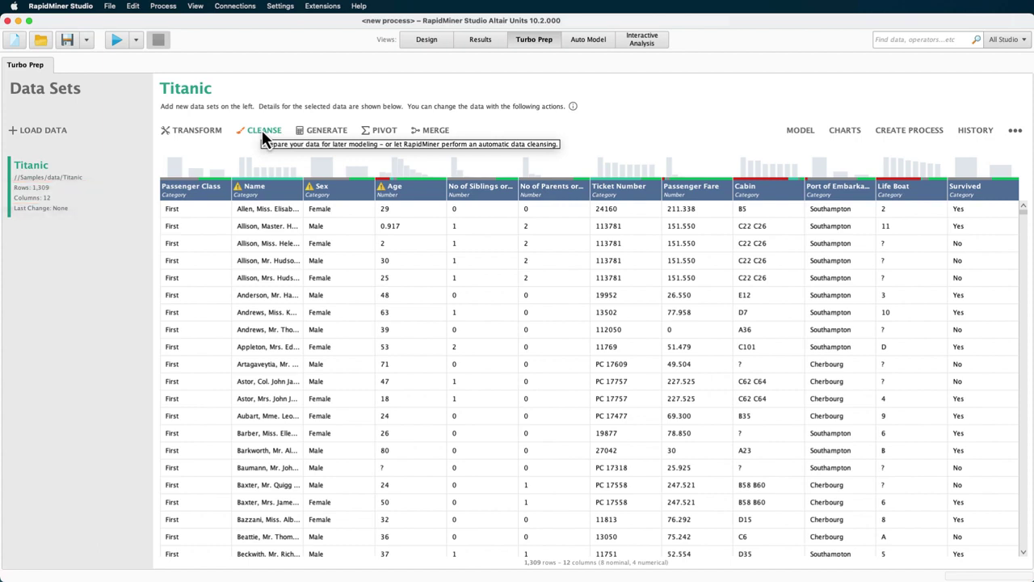
# - Open the Titanic data in Turbo Prep's Cleanse view with the Life Boat column selected
pyautogui.click(268, 198)
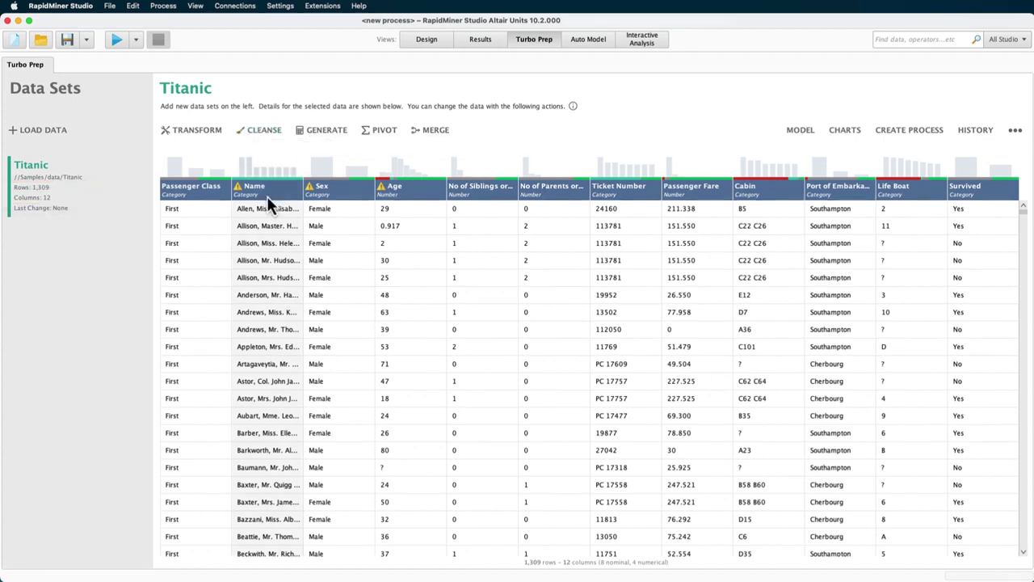
pyautogui.moveTo(267, 198)
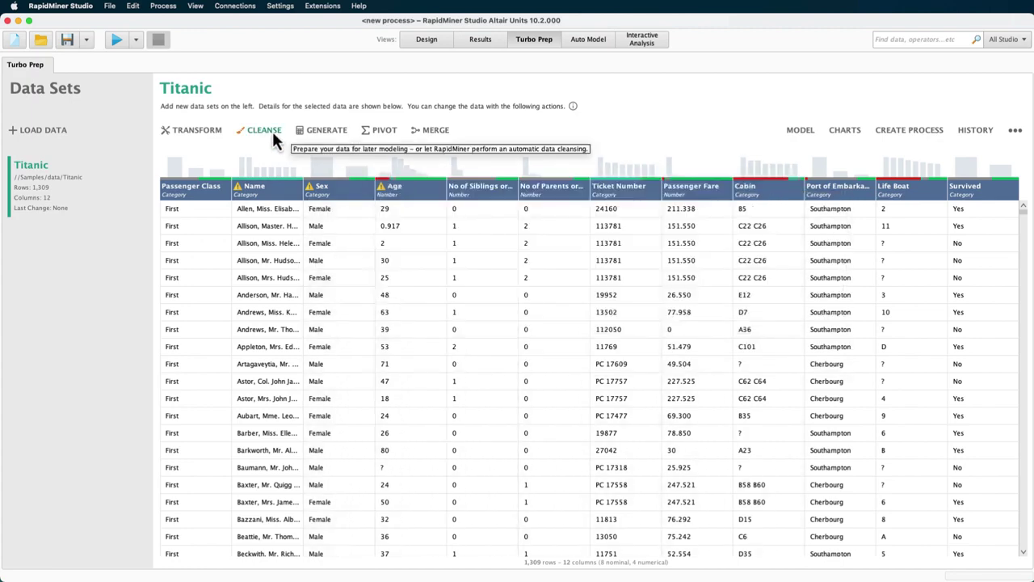
pyautogui.click(272, 132)
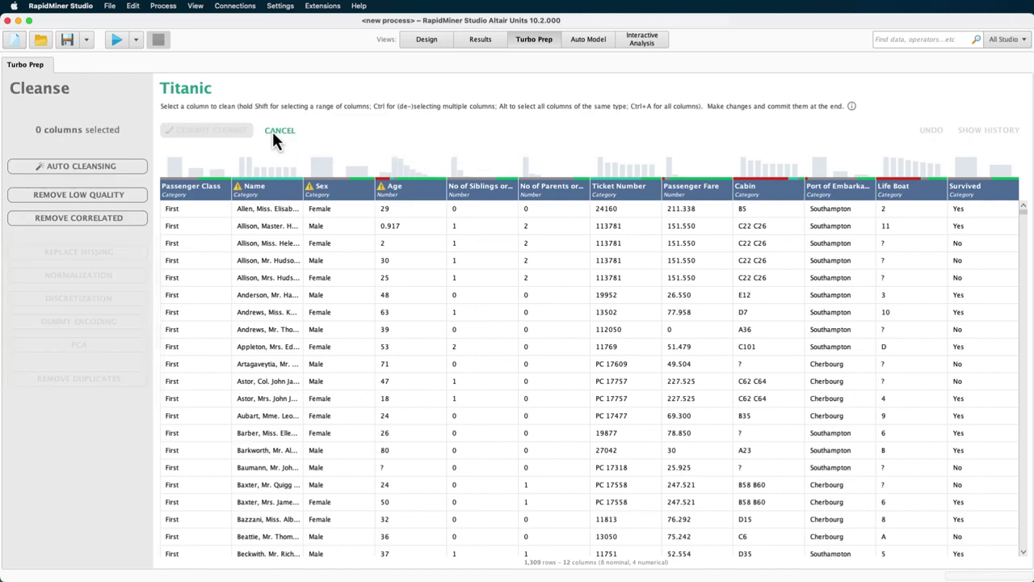
pyautogui.click(890, 308)
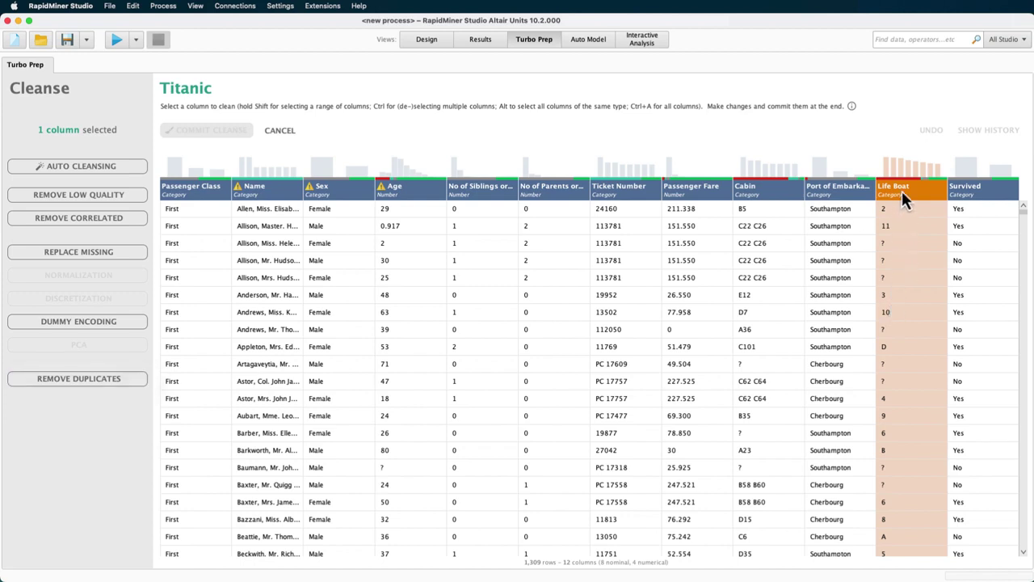
pyautogui.moveTo(902, 191)
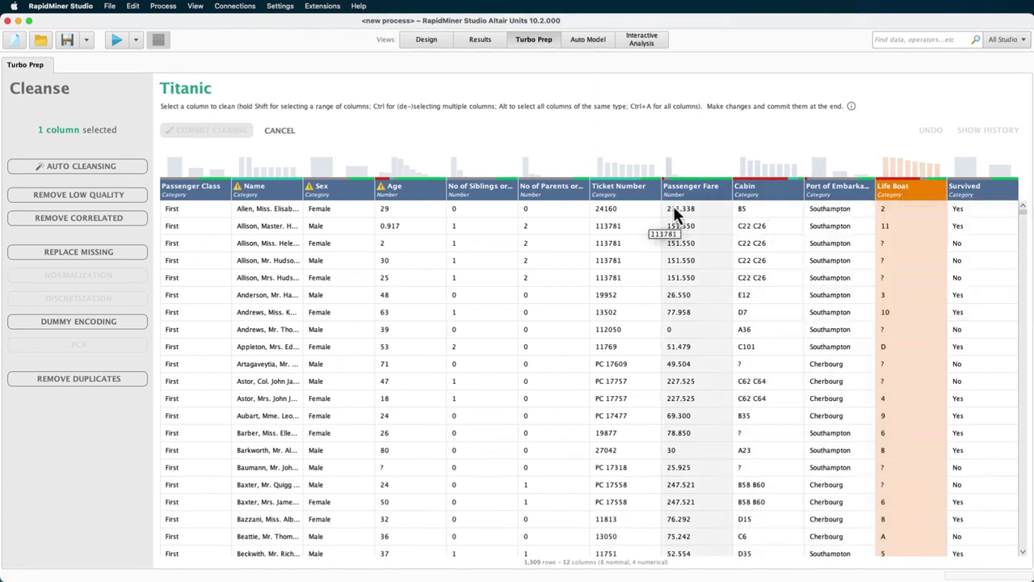
# - Replace missing nominal Life Boat values with the specific value 'none'
pyautogui.click(109, 252)
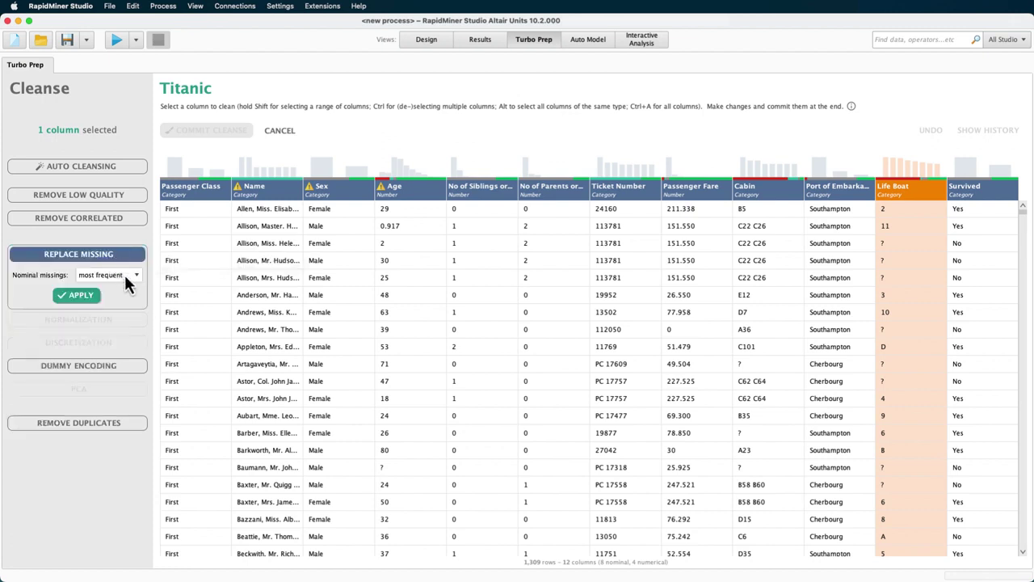
pyautogui.click(123, 275)
pyautogui.click(127, 293)
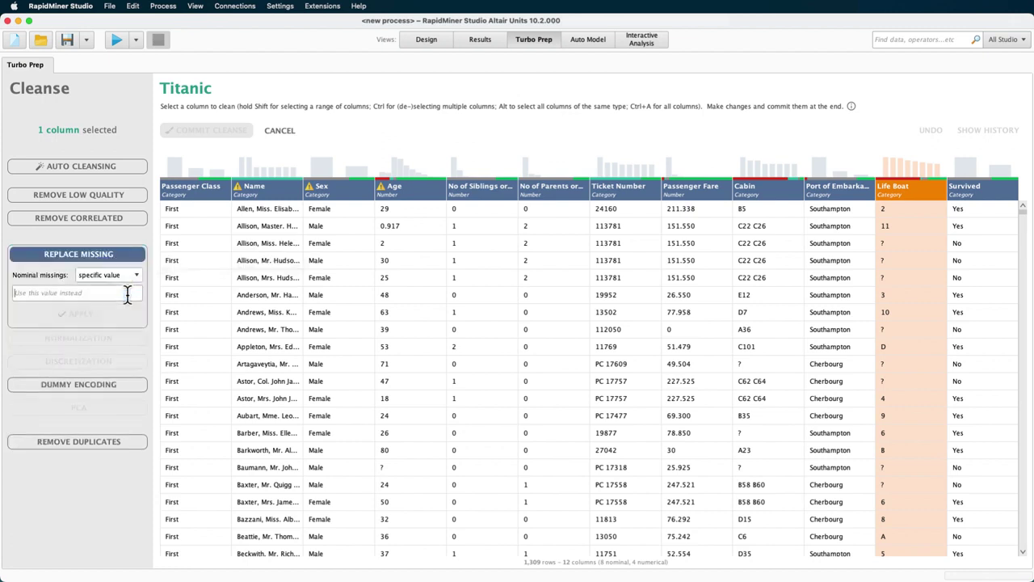
pyautogui.write('none')
pyautogui.click(89, 317)
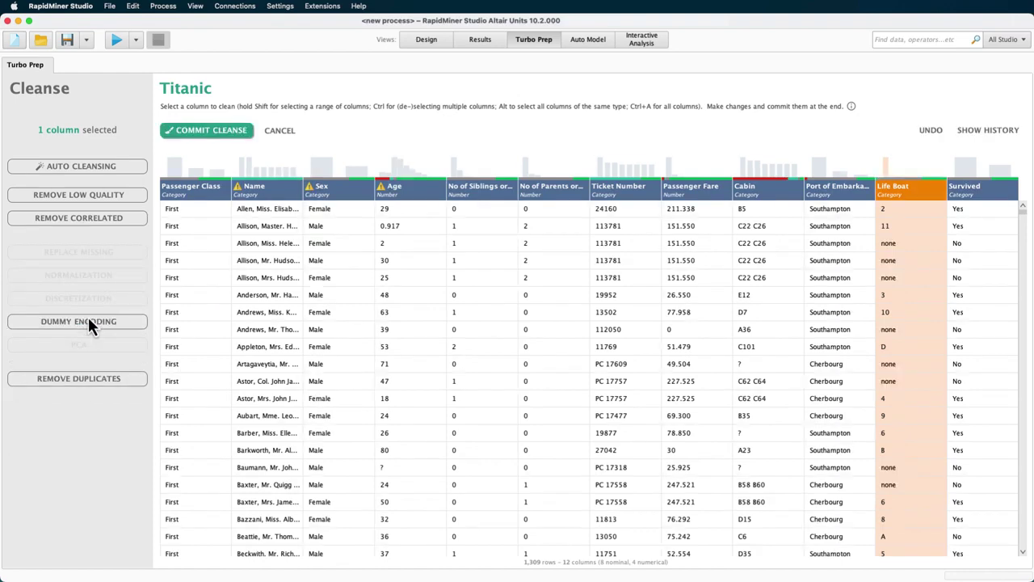
pyautogui.click(83, 378)
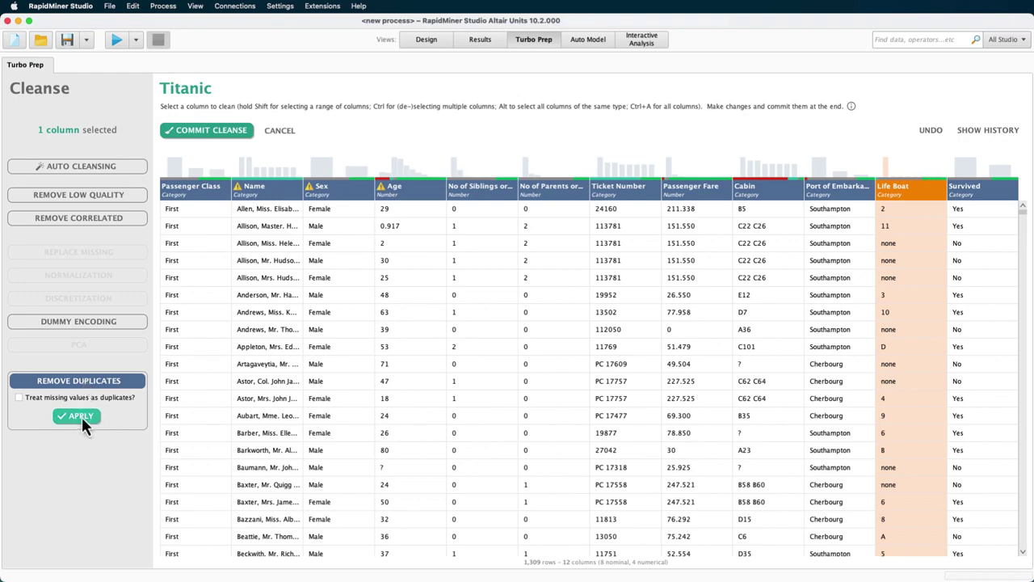
pyautogui.click(81, 416)
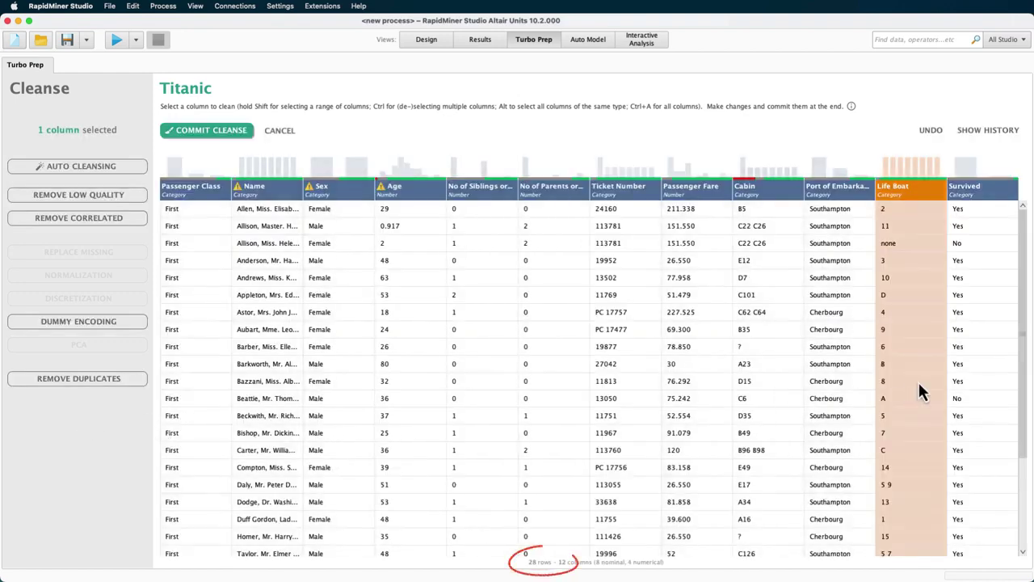
pyautogui.scroll(-1, 1020, 382)
pyautogui.moveTo(1022, 382); pyautogui.dragTo(1032, 351)
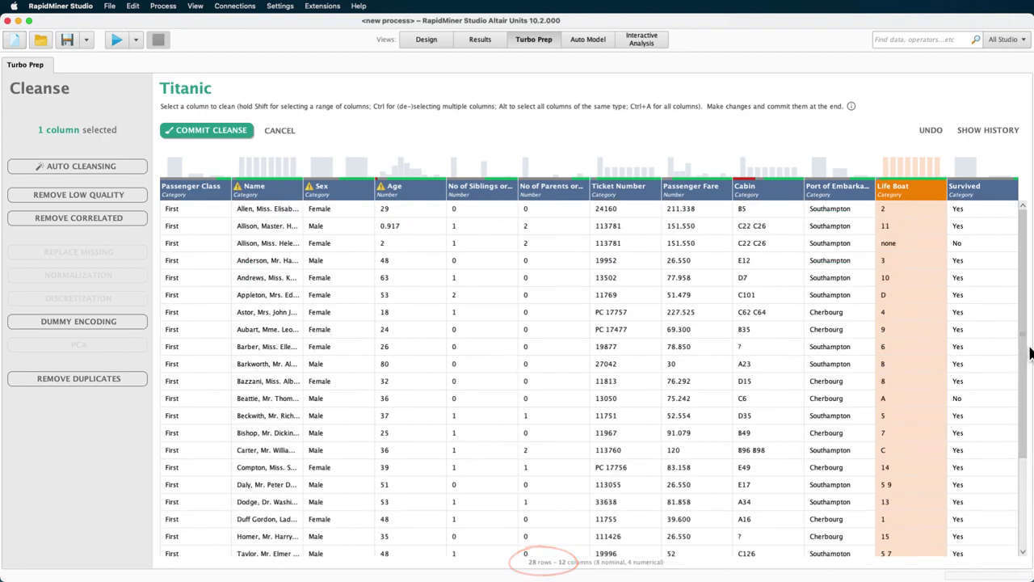
pyautogui.click(930, 128)
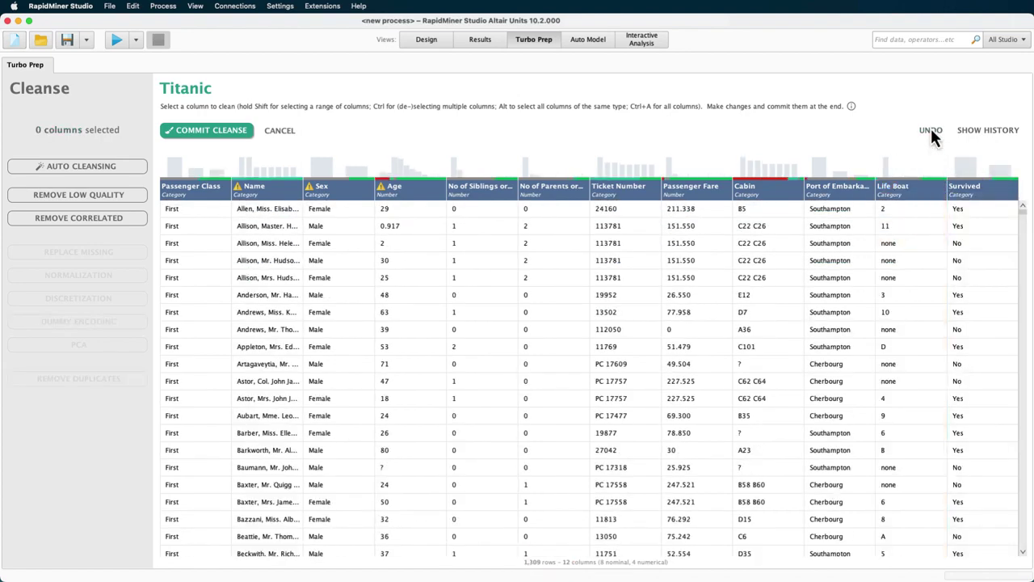
pyautogui.click(766, 299)
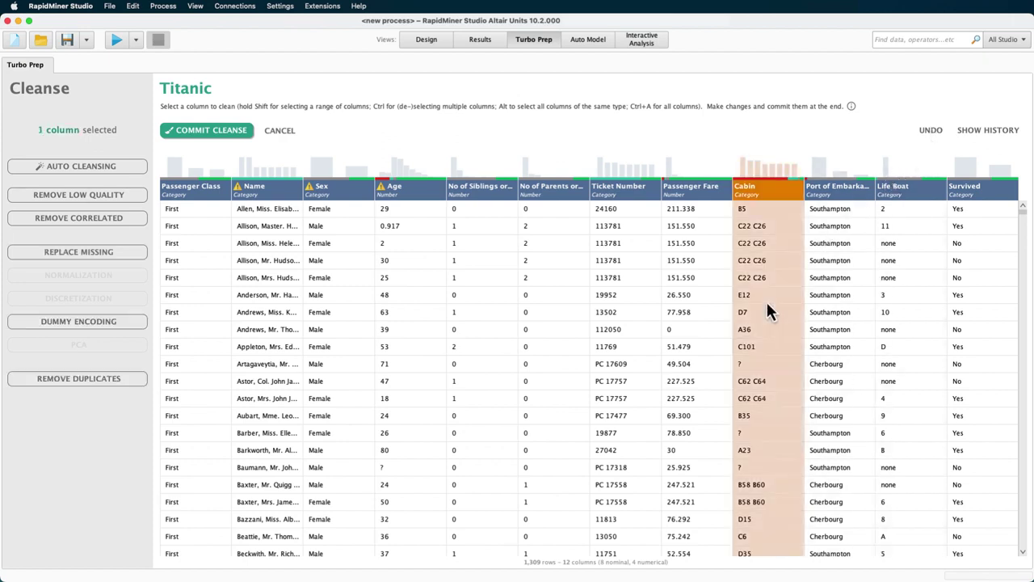
pyautogui.hotkey('ctrl', 'a')
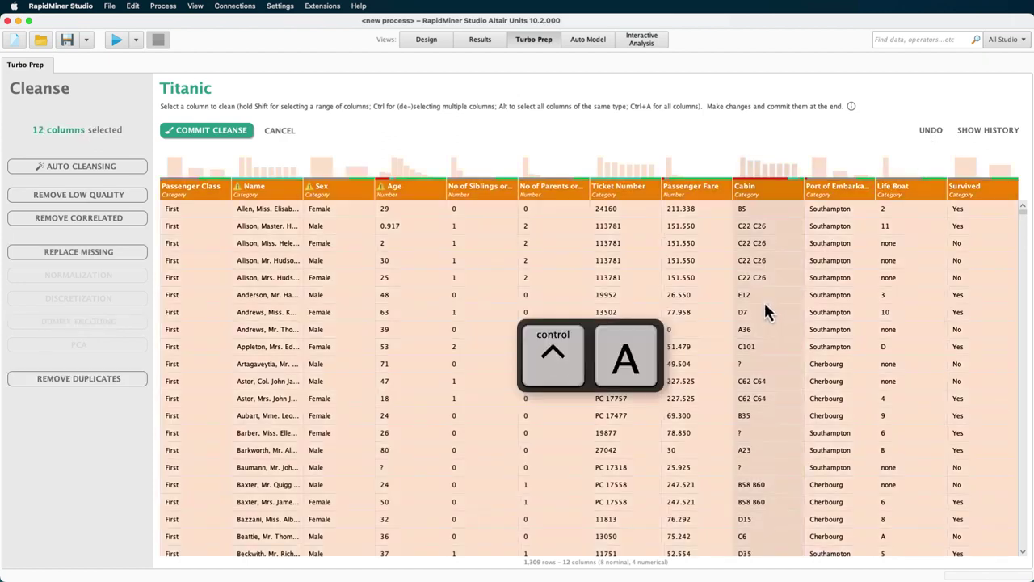
pyautogui.press('super+a')
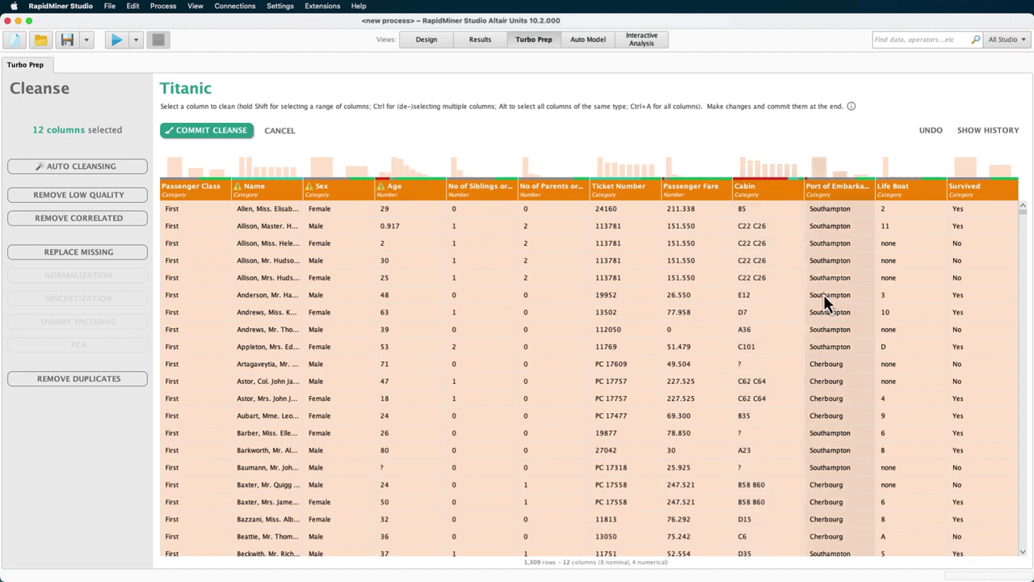
pyautogui.click(905, 291)
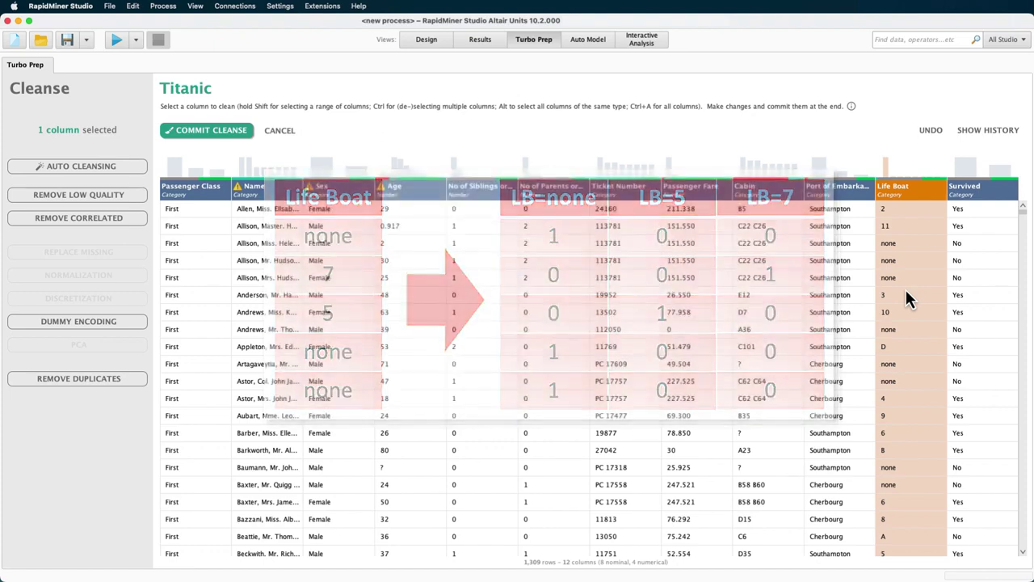
pyautogui.rightClick(907, 294)
pyautogui.click(924, 315)
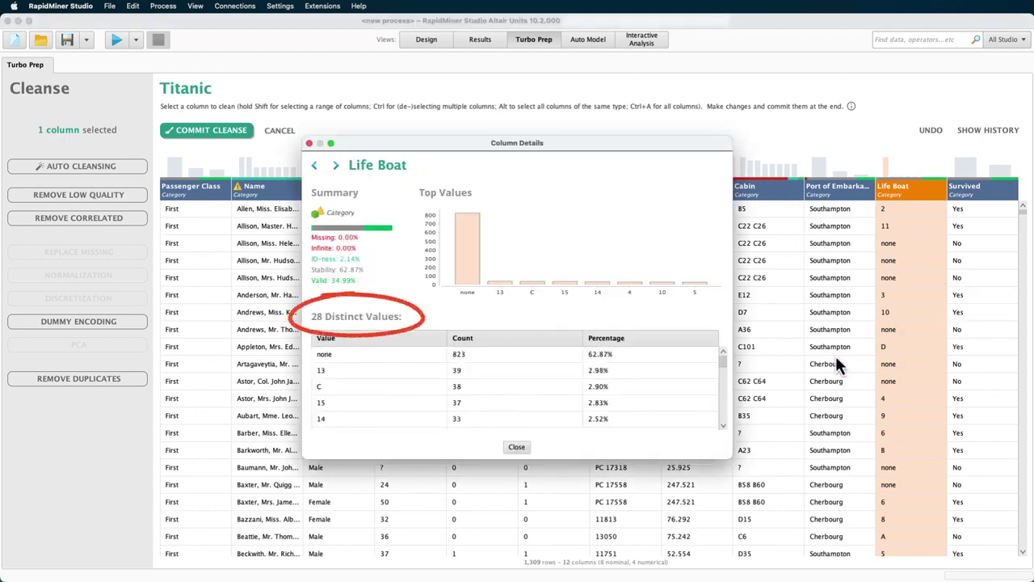
pyautogui.click(518, 448)
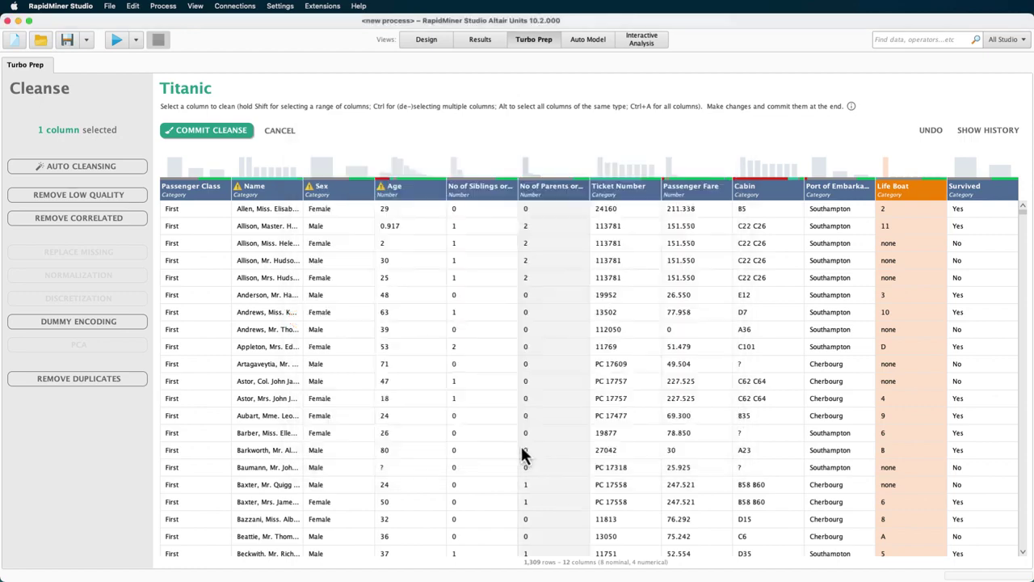
# - Dummy-encode Life Boat into 0/1 columns and check the new 'Life Boat =' columns
pyautogui.click(117, 326)
pyautogui.click(93, 343)
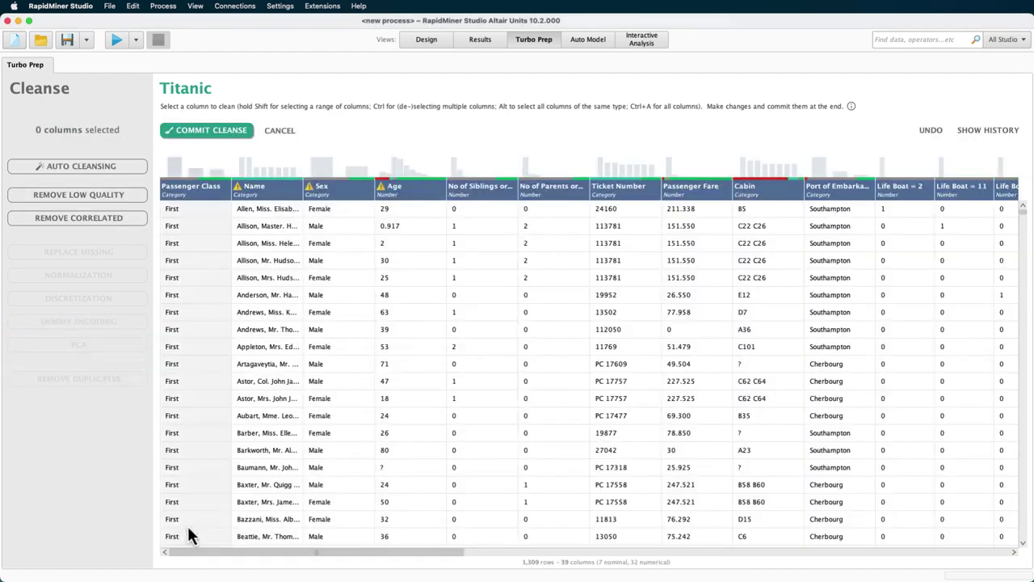
pyautogui.moveTo(192, 552); pyautogui.dragTo(139, 553)
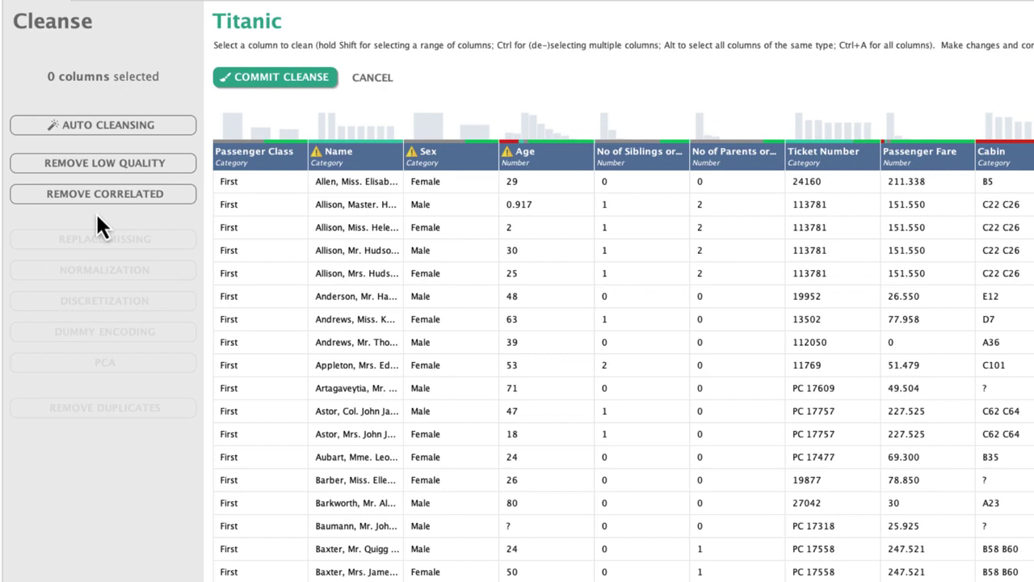
pyautogui.click(101, 197)
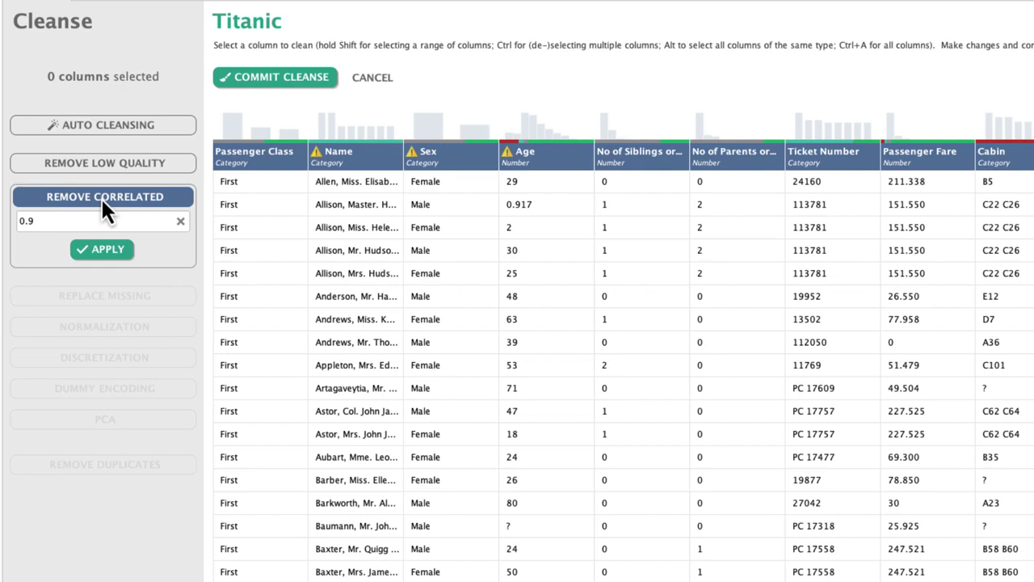
pyautogui.click(101, 198)
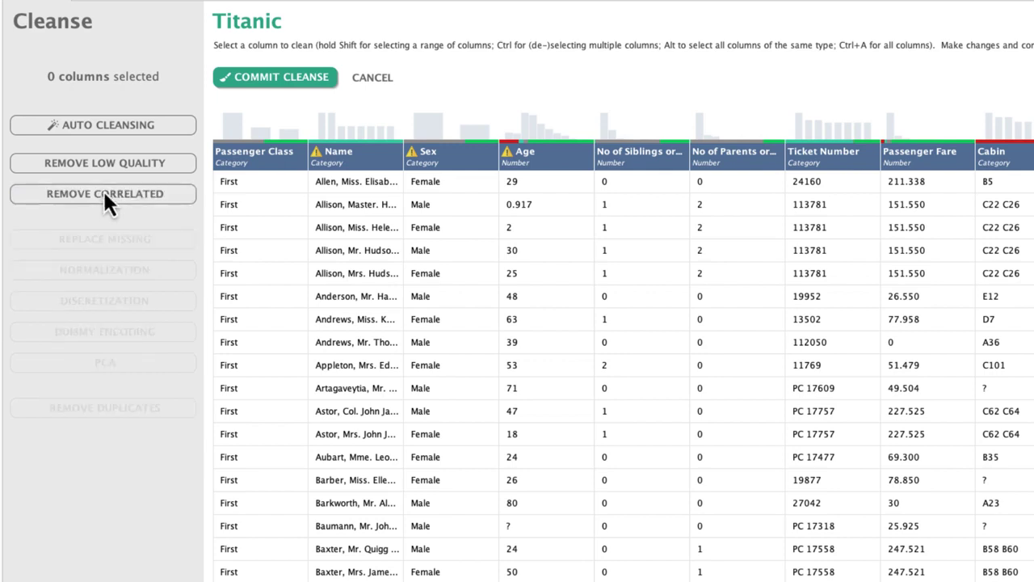
pyautogui.click(109, 165)
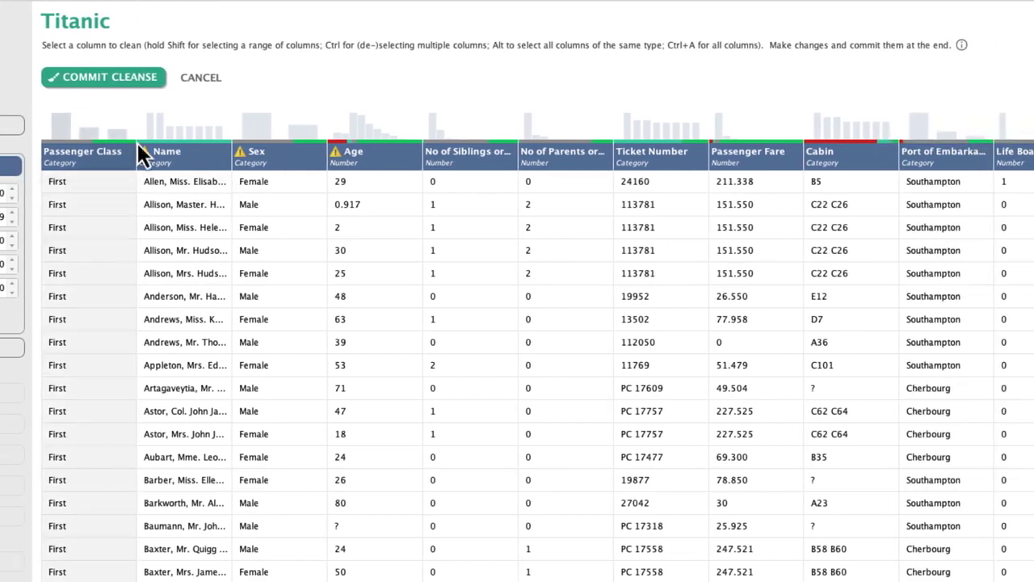
pyautogui.click(961, 44)
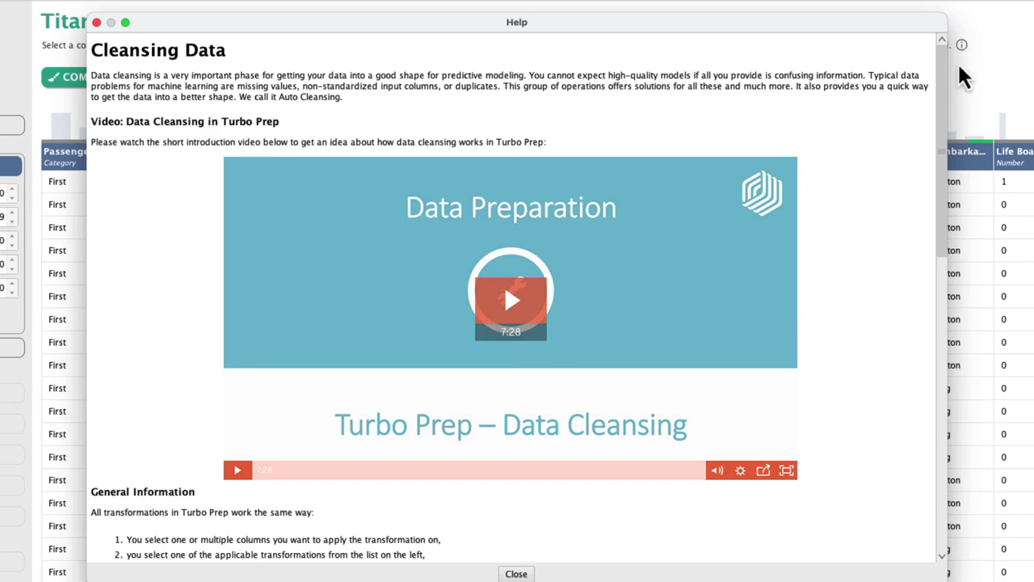
pyautogui.scroll(-1, 939, 102)
pyautogui.moveTo(939, 102); pyautogui.dragTo(939, 384)
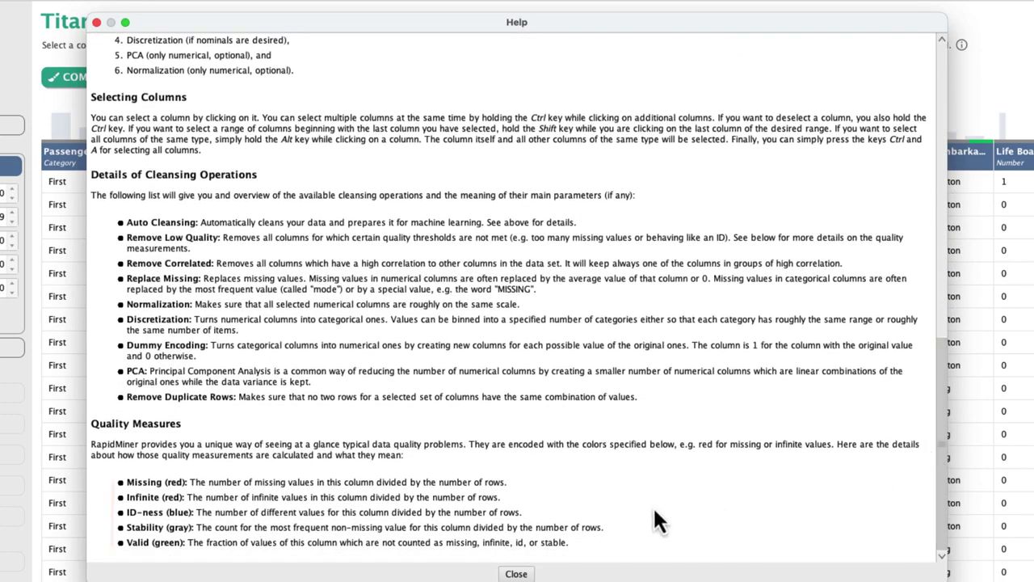
pyautogui.click(517, 573)
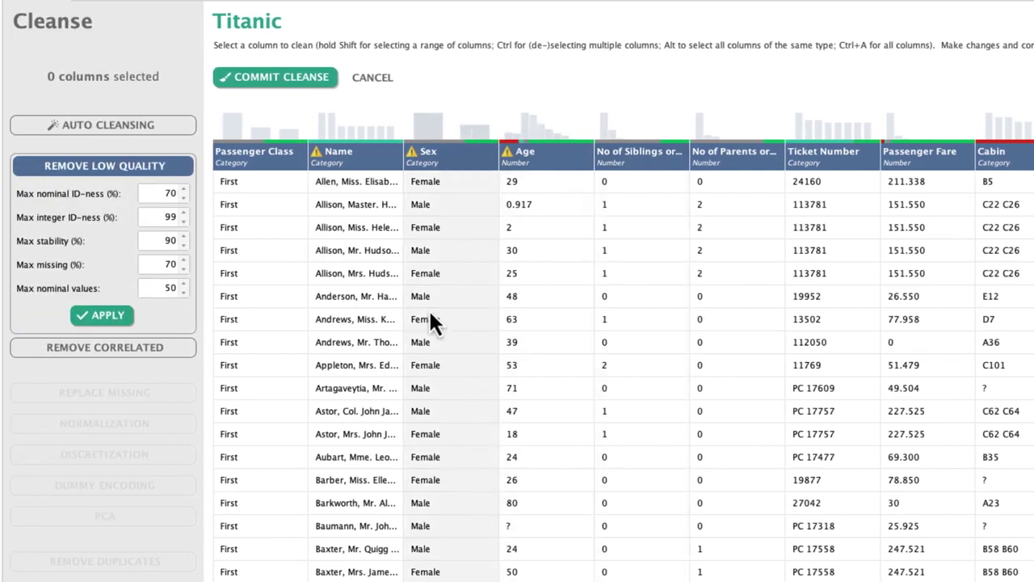
pyautogui.click(161, 166)
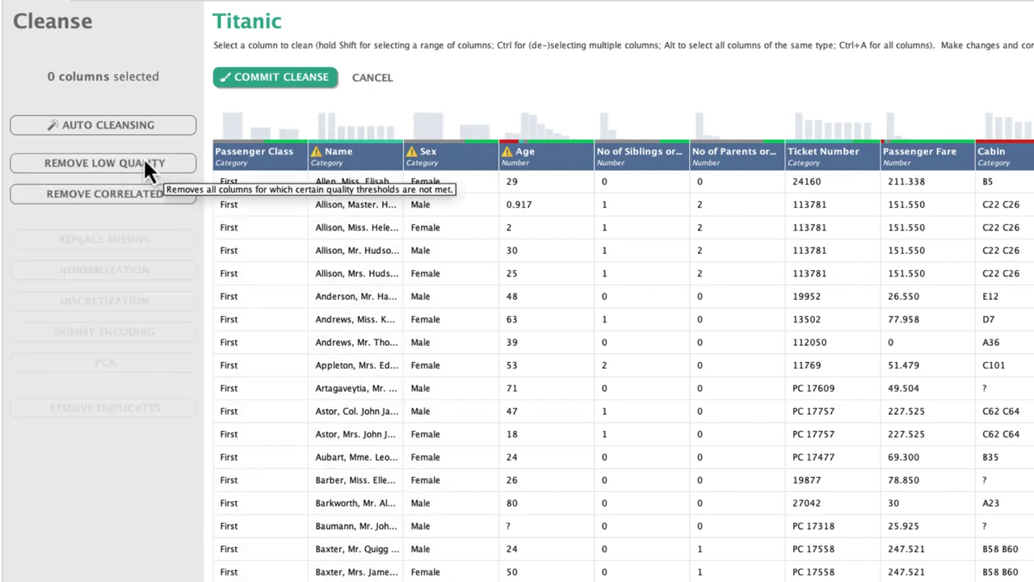
pyautogui.click(537, 213)
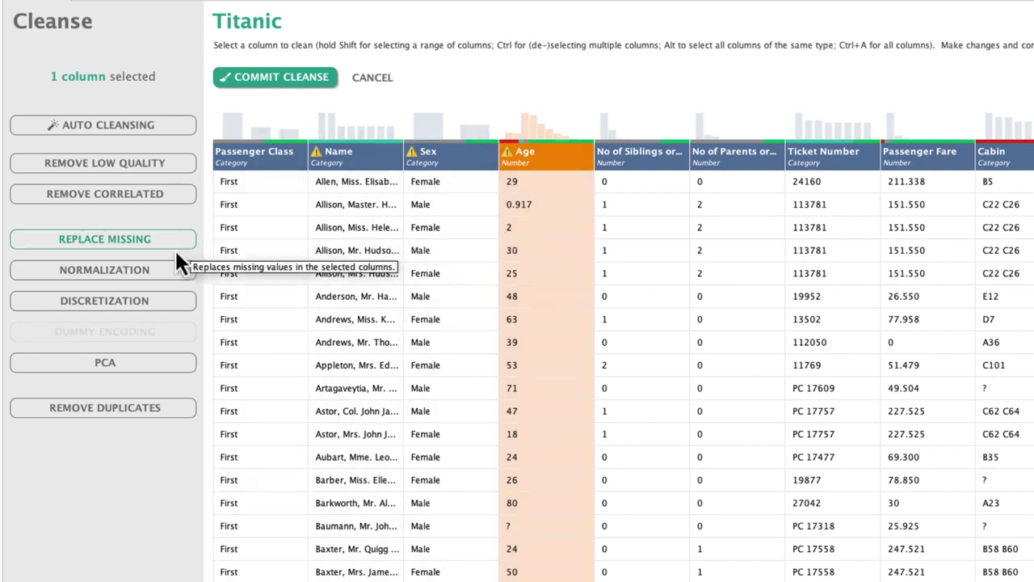
pyautogui.click(162, 251)
pyautogui.click(161, 247)
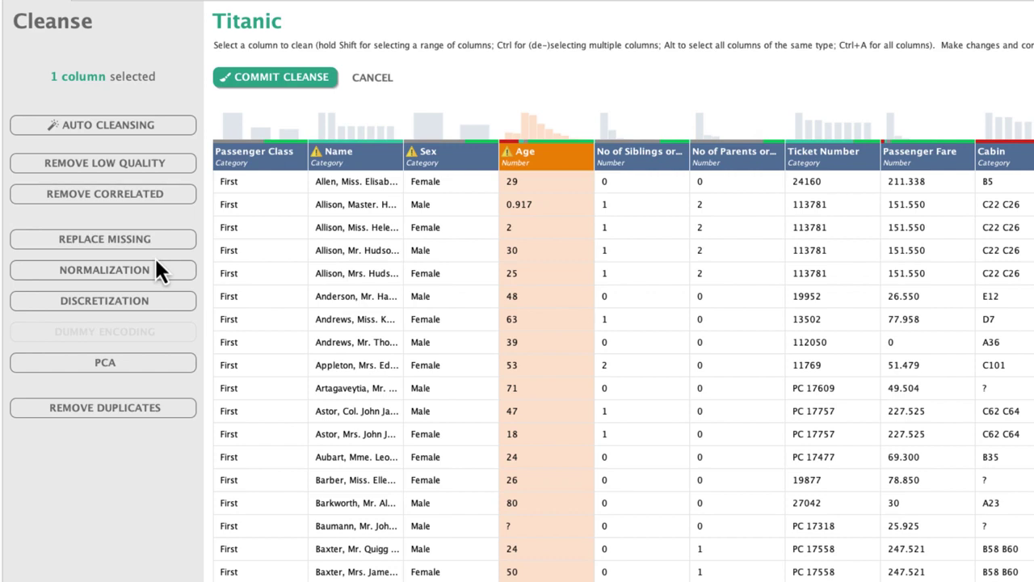
pyautogui.click(152, 303)
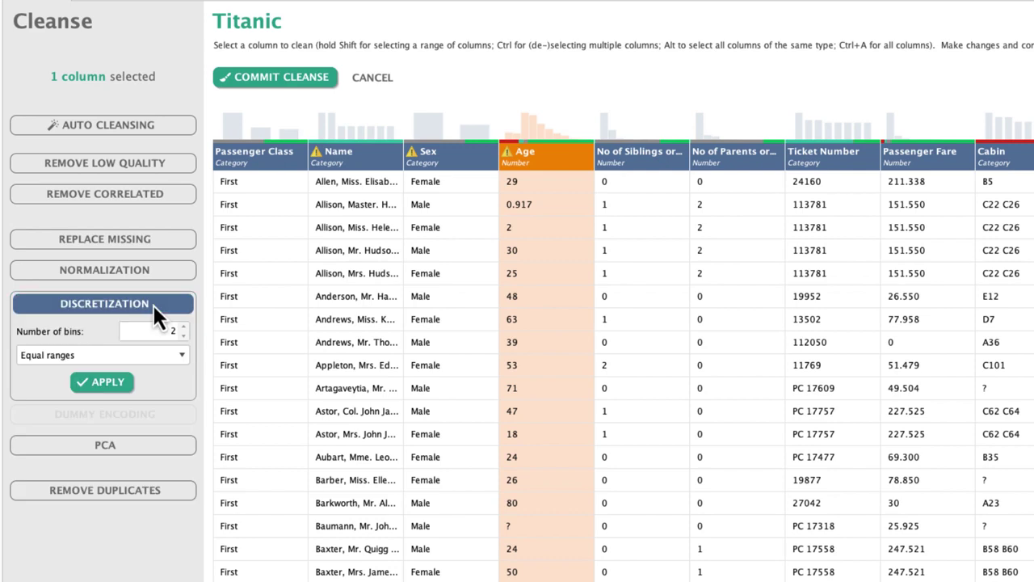
pyautogui.click(153, 303)
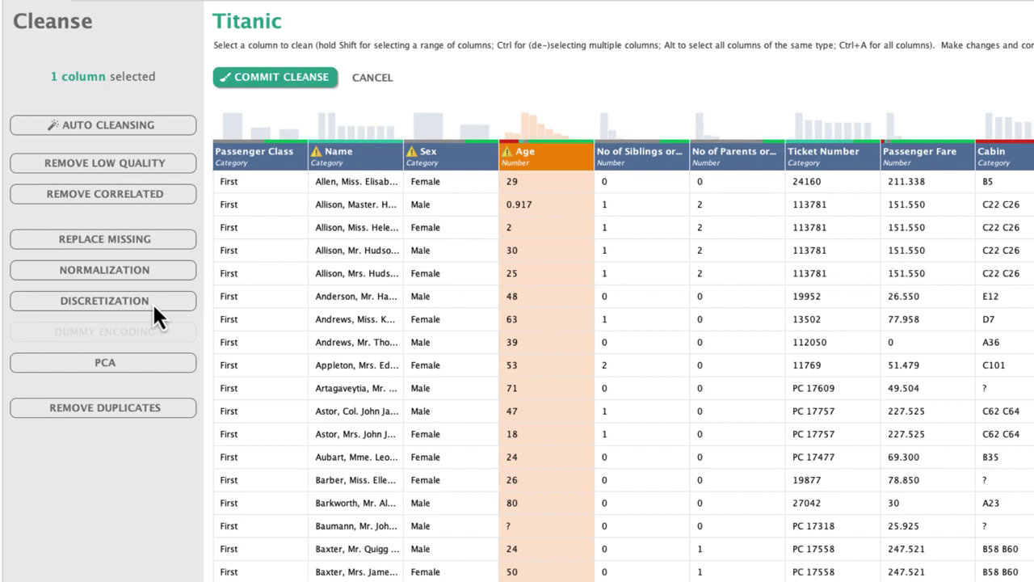
pyautogui.click(156, 271)
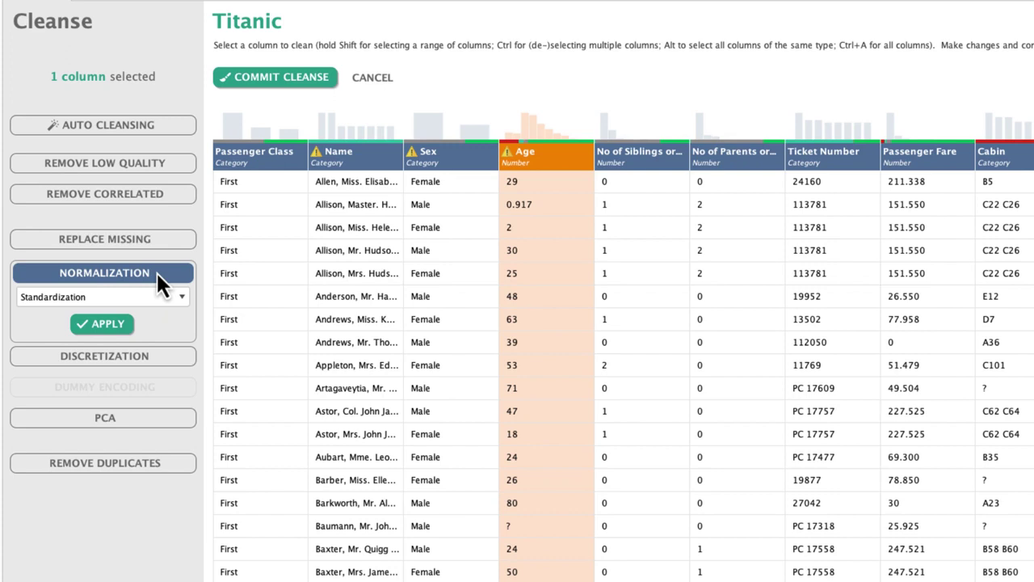
pyautogui.click(159, 279)
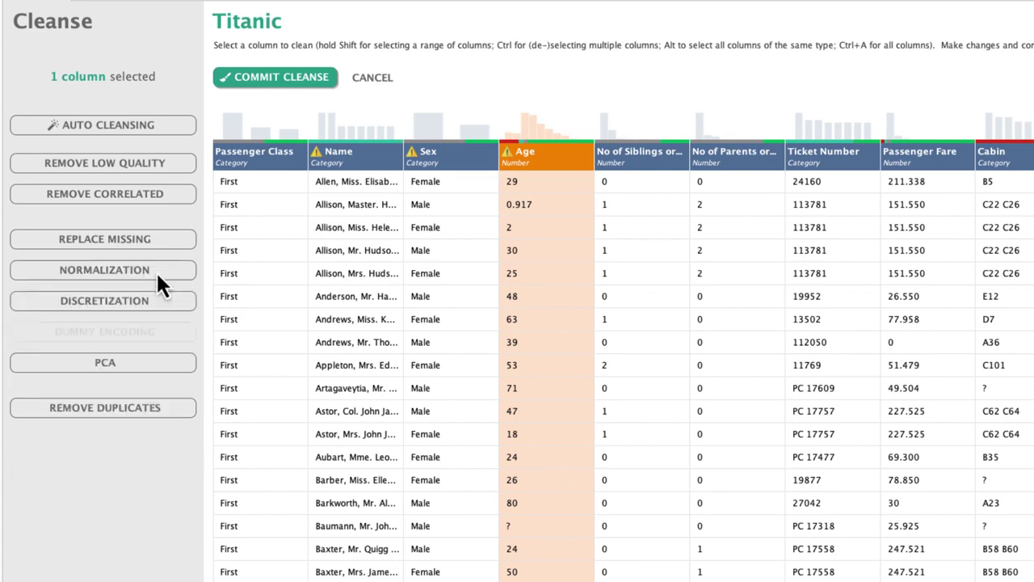
pyautogui.click(152, 363)
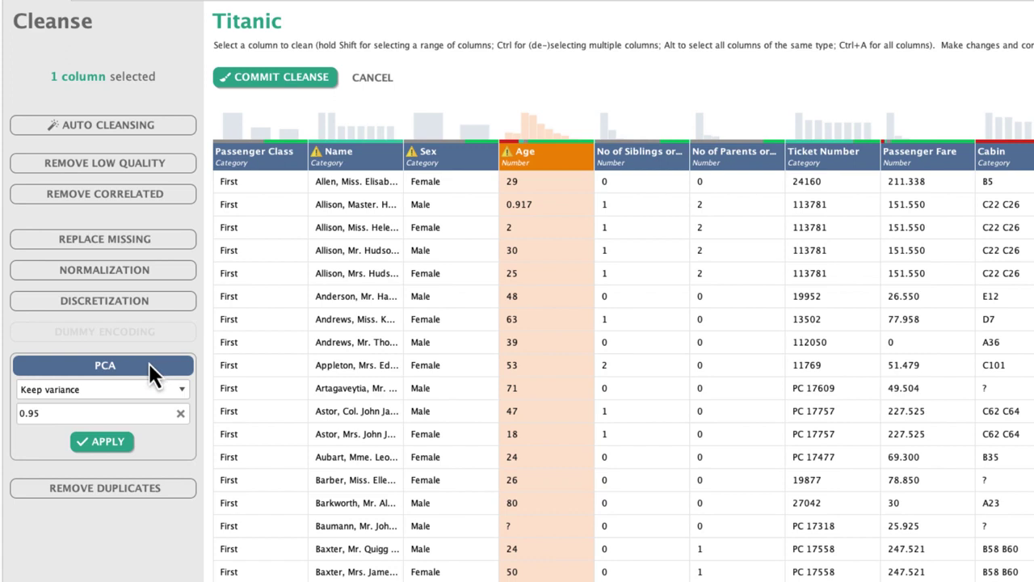
pyautogui.click(149, 363)
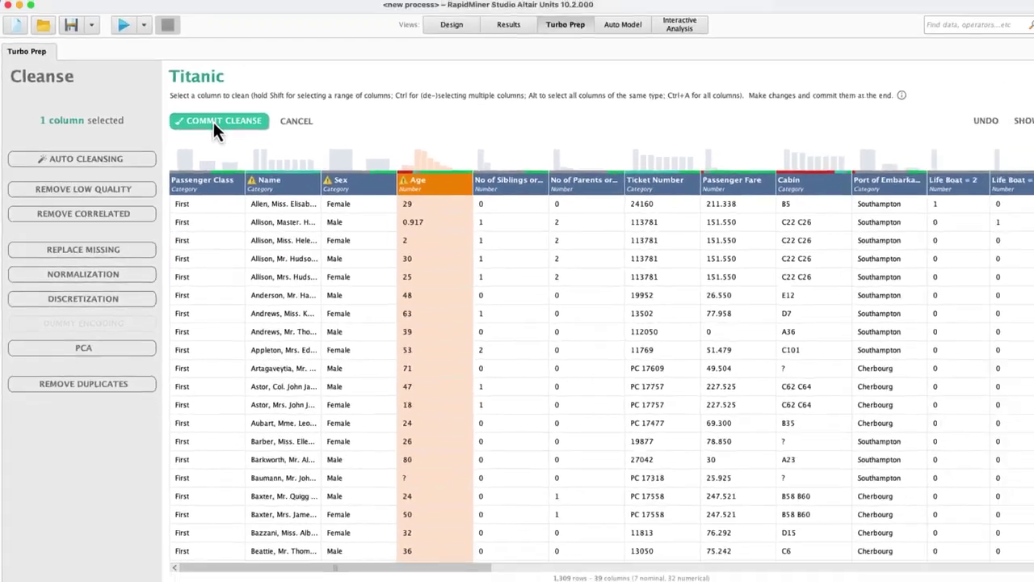
# - Commit the pending cleanse, reopen Cleanse, and review then close the cleansing help
pyautogui.click(250, 79)
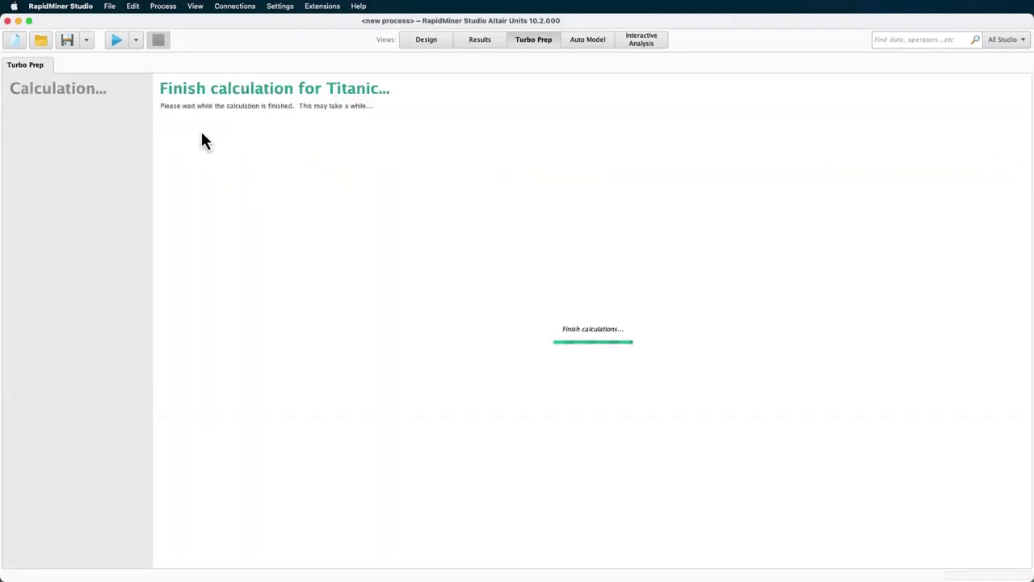
pyautogui.click(248, 134)
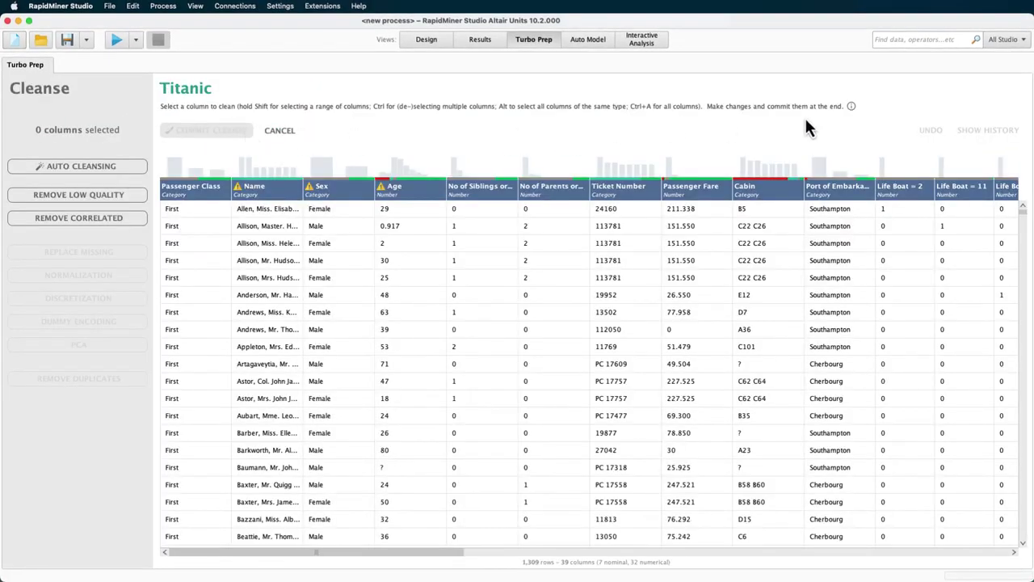
pyautogui.click(850, 106)
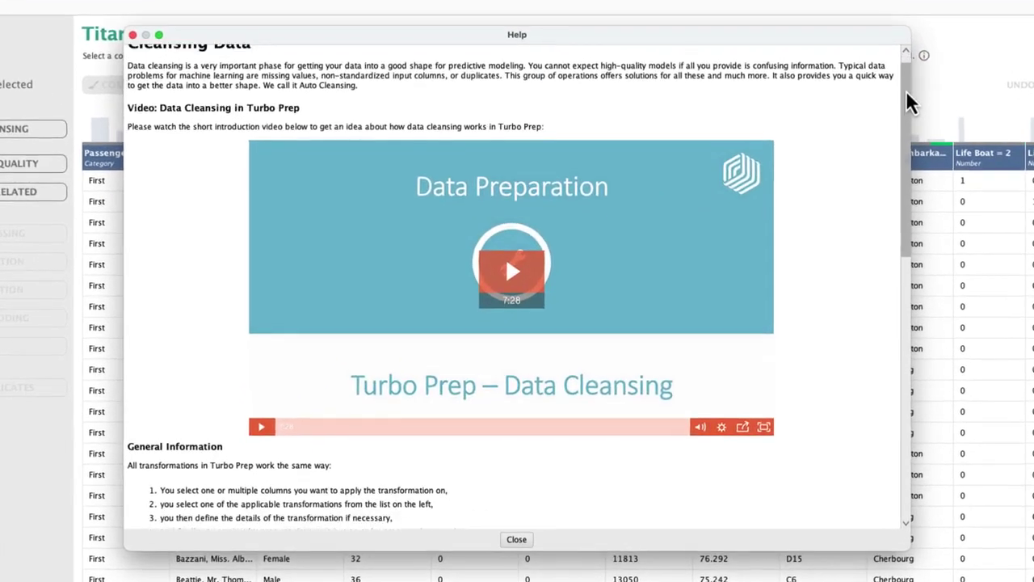
pyautogui.moveTo(840, 136); pyautogui.dragTo(842, 177)
pyautogui.moveTo(906, 141); pyautogui.dragTo(902, 207)
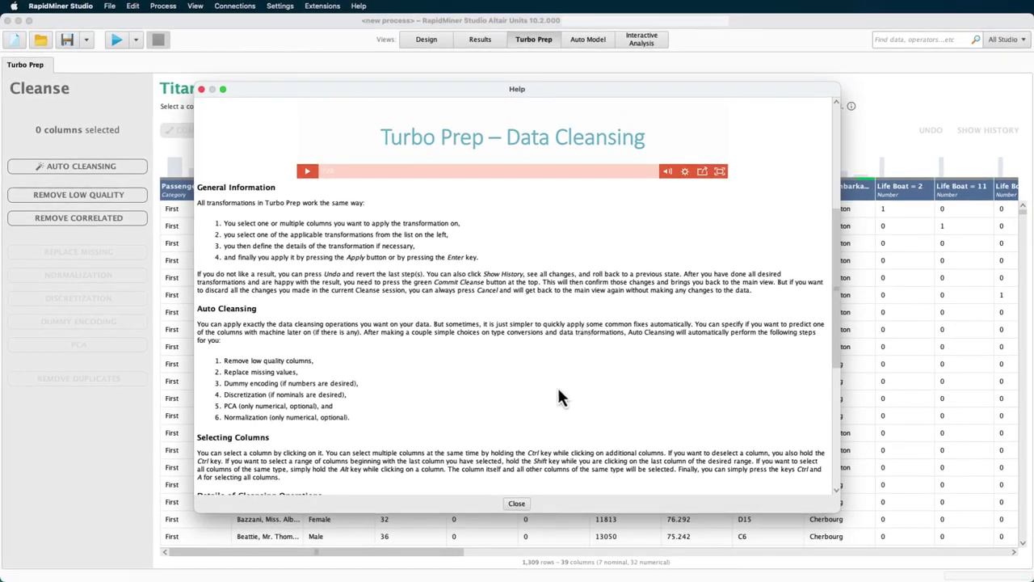
pyautogui.click(516, 503)
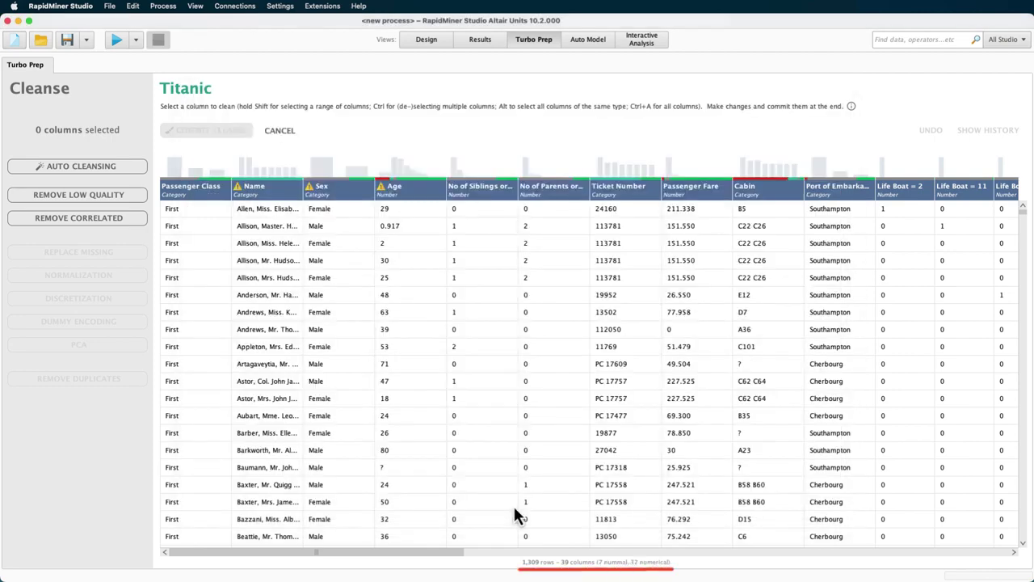
# - Launch Auto Cleansing and pick Survived as its target column
pyautogui.click(121, 165)
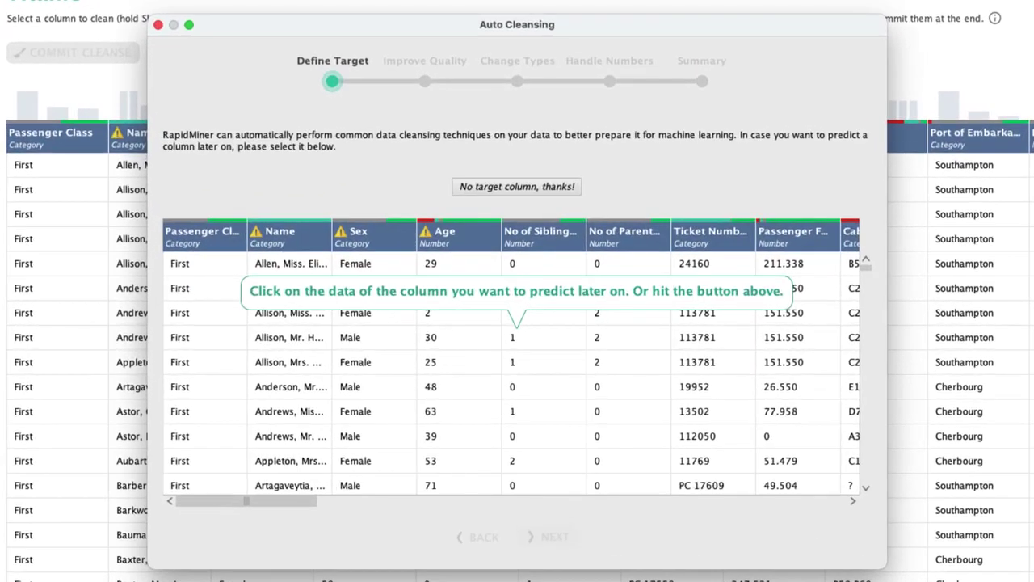
pyautogui.moveTo(304, 503); pyautogui.dragTo(859, 496)
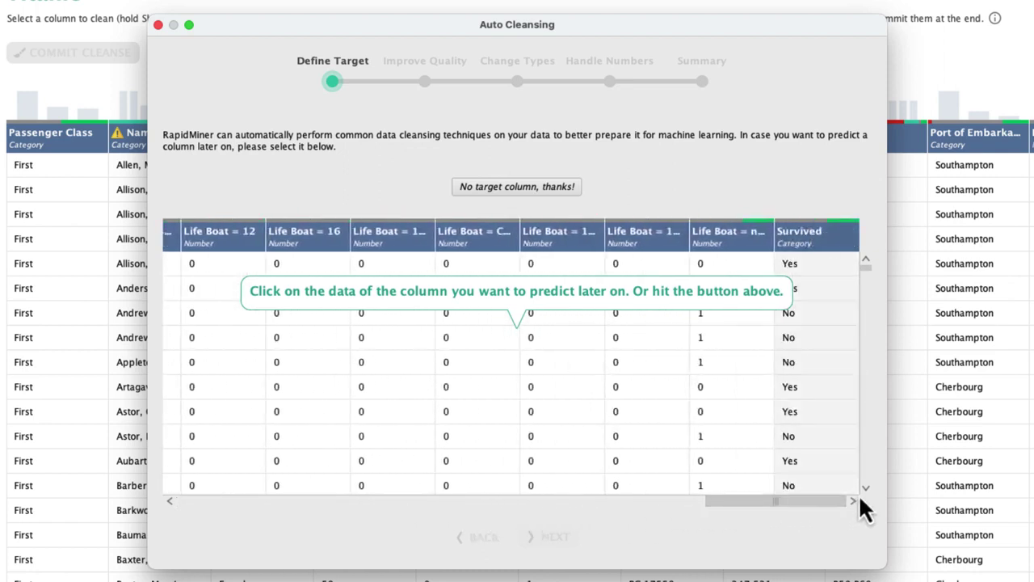
pyautogui.click(789, 284)
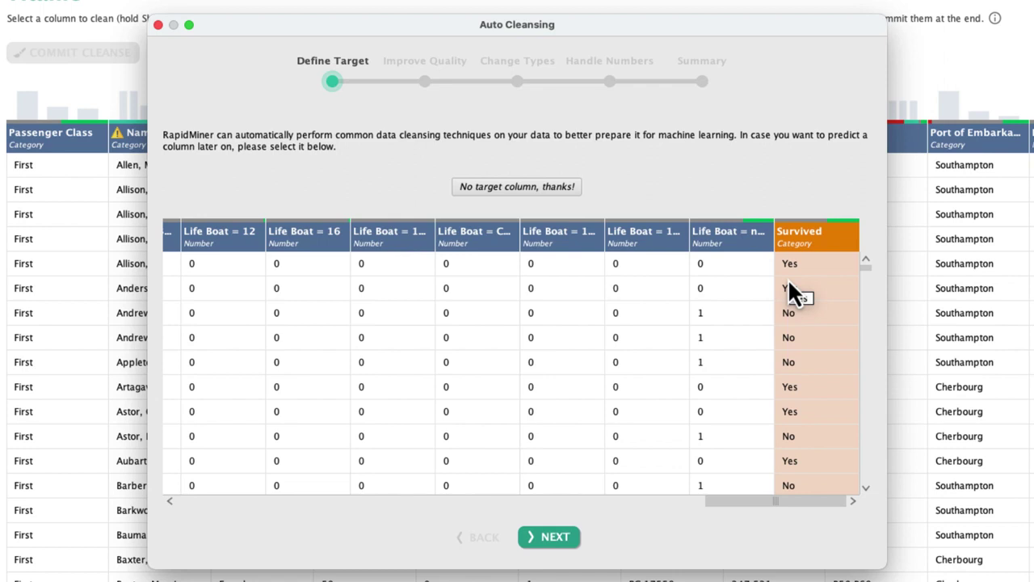
# - Review the Ticket Number, Cabin and Life Boat dummy columns flagged in Improve Quality
pyautogui.click(571, 550)
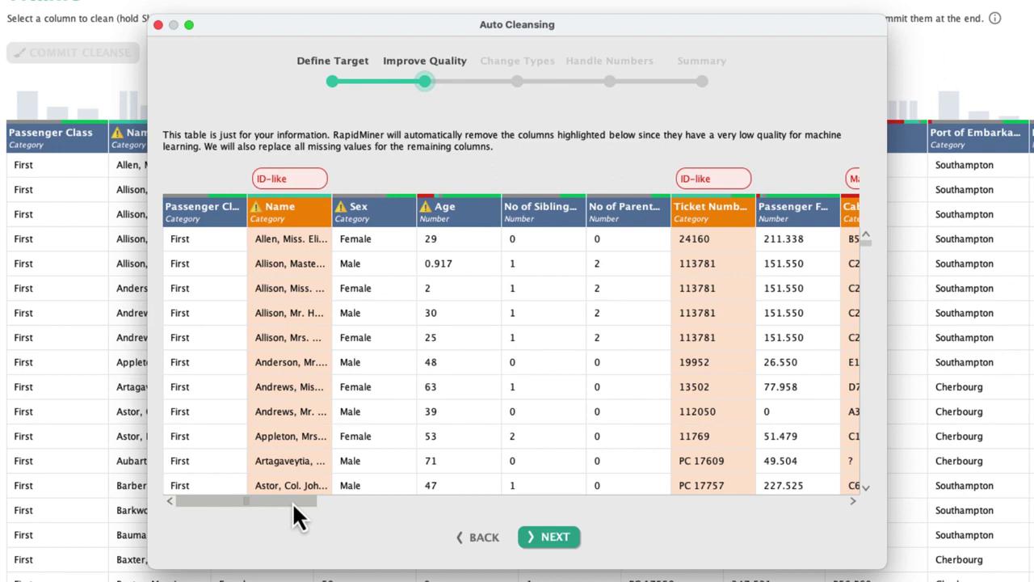
pyautogui.moveTo(292, 502); pyautogui.dragTo(841, 501)
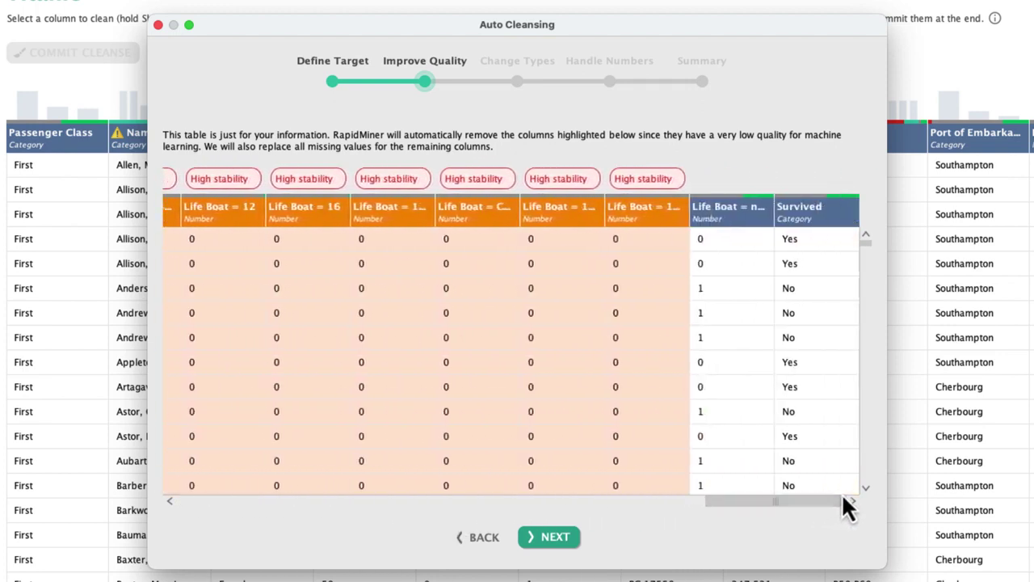
pyautogui.moveTo(691, 215); pyautogui.dragTo(621, 227)
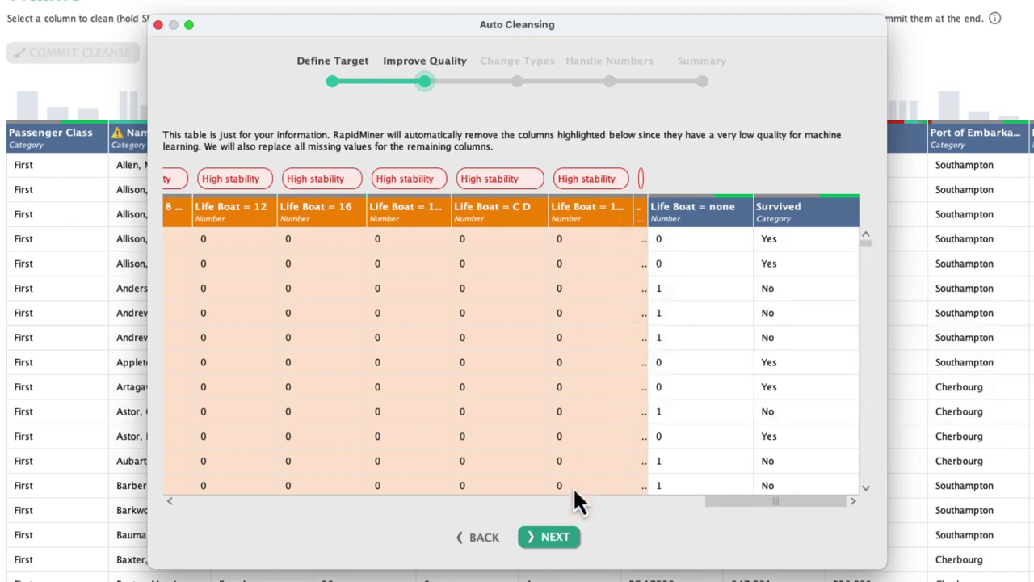
# - Keep the original column types and leave both PCA and normalization switched off
pyautogui.click(562, 541)
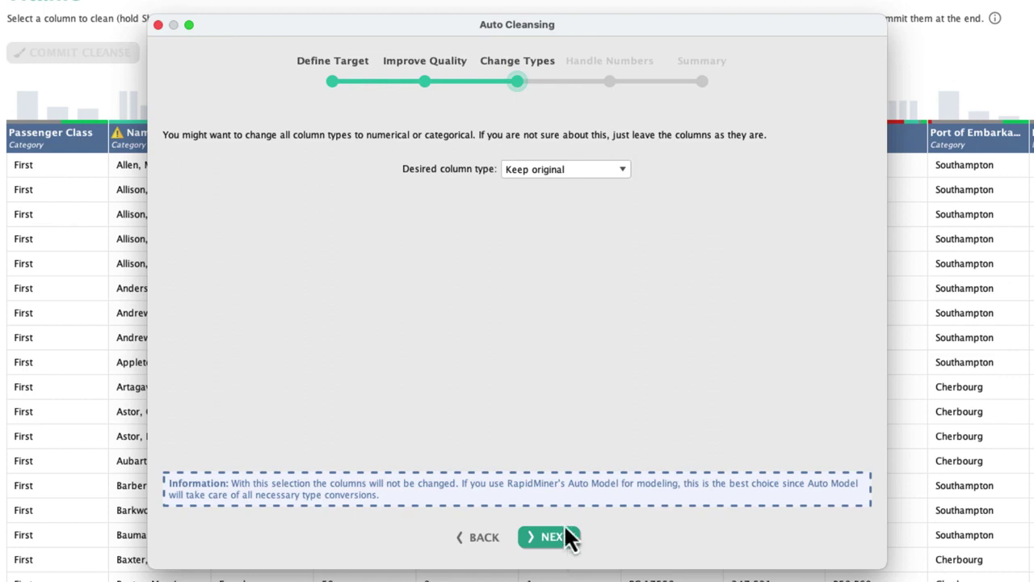
pyautogui.click(625, 172)
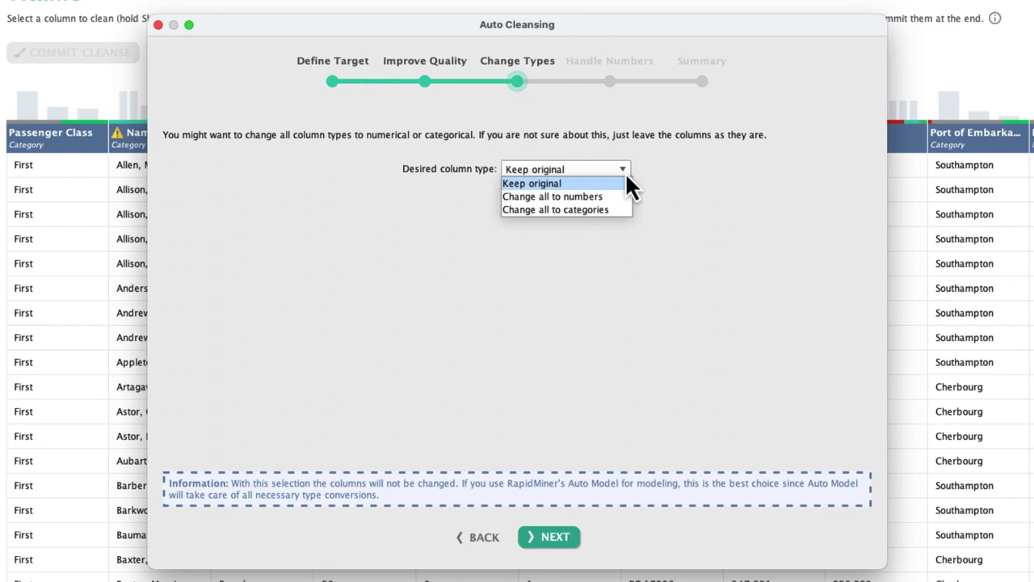
pyautogui.click(625, 172)
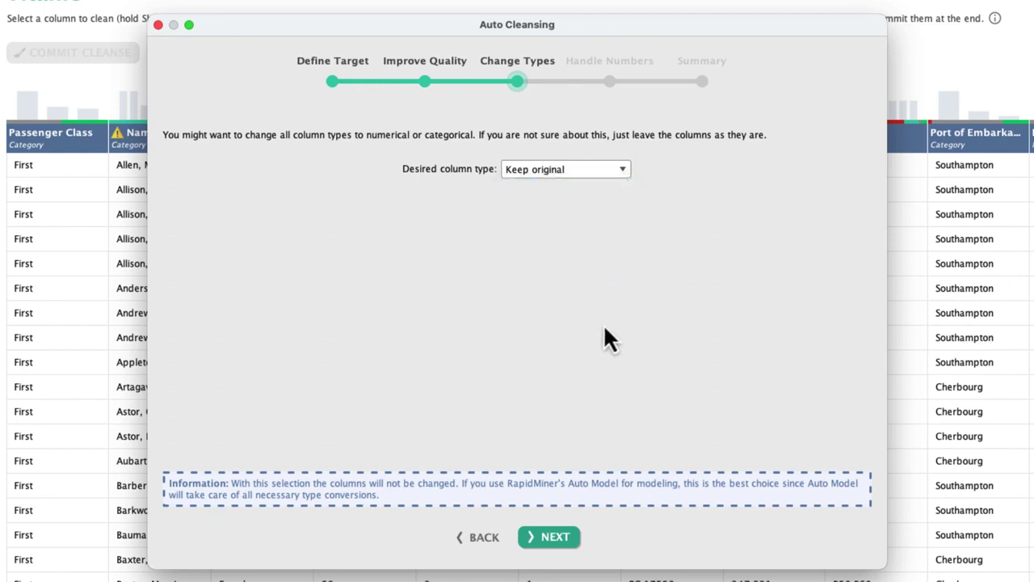
pyautogui.click(555, 538)
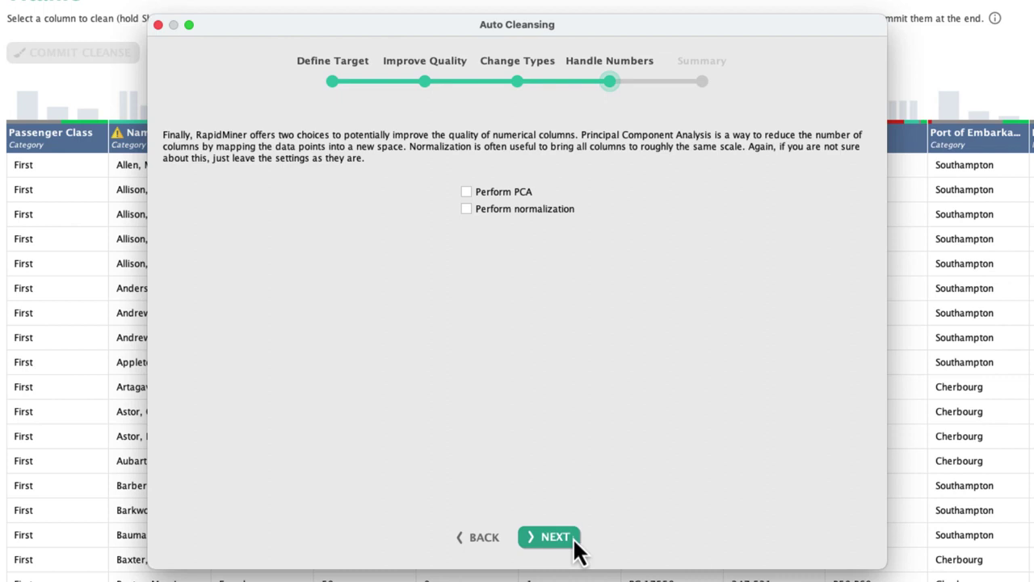
pyautogui.click(467, 210)
pyautogui.click(468, 192)
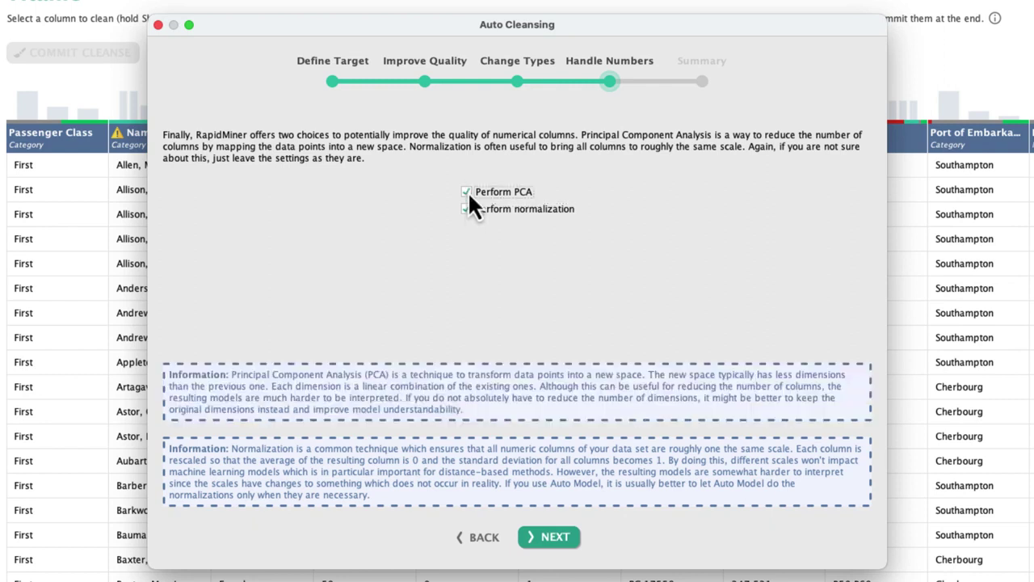
pyautogui.click(467, 192)
pyautogui.click(466, 209)
# - Apply the auto cleansing from the Summary and commit it, leaving 9 columns
pyautogui.click(545, 537)
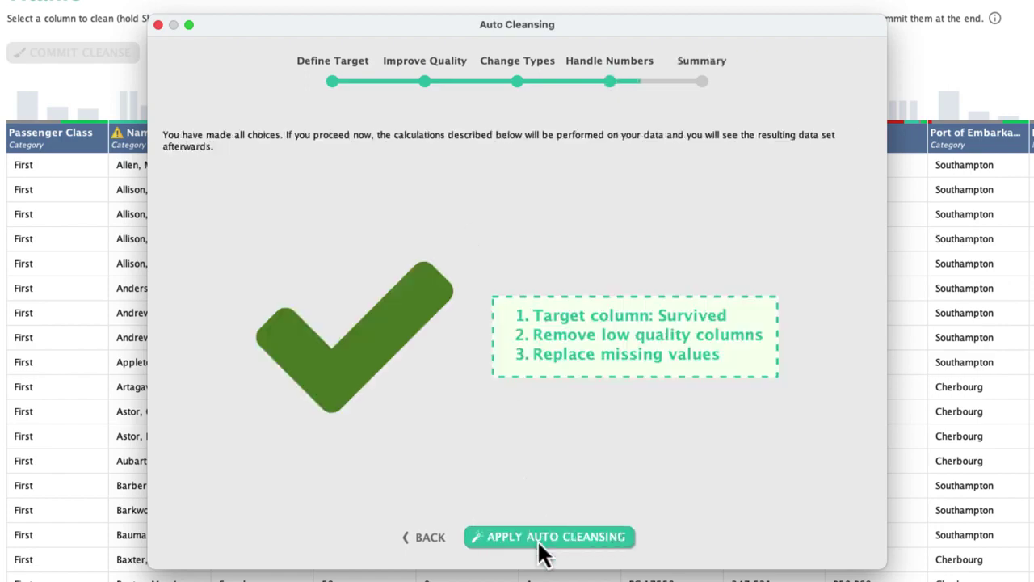
pyautogui.click(543, 538)
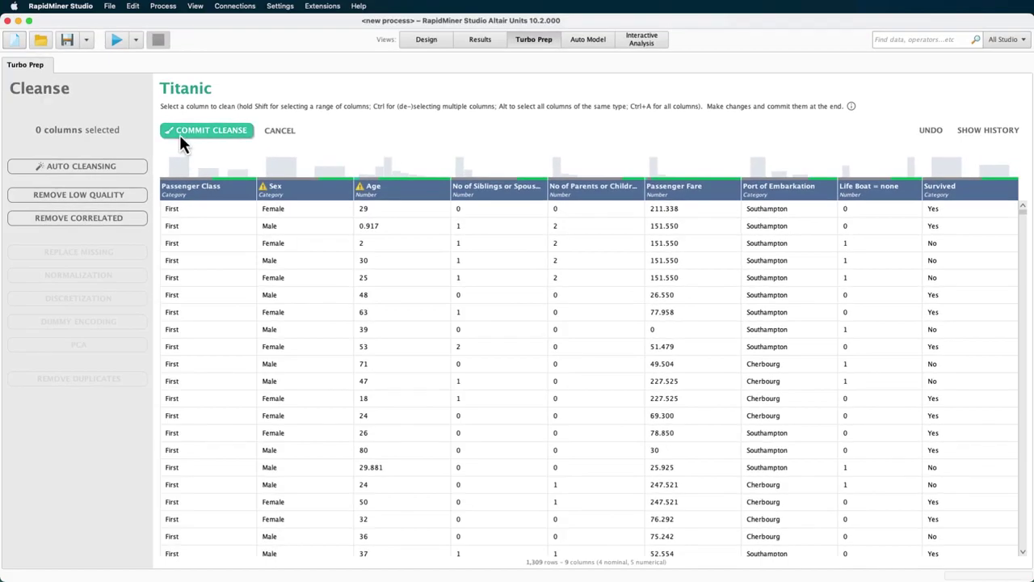
pyautogui.click(180, 129)
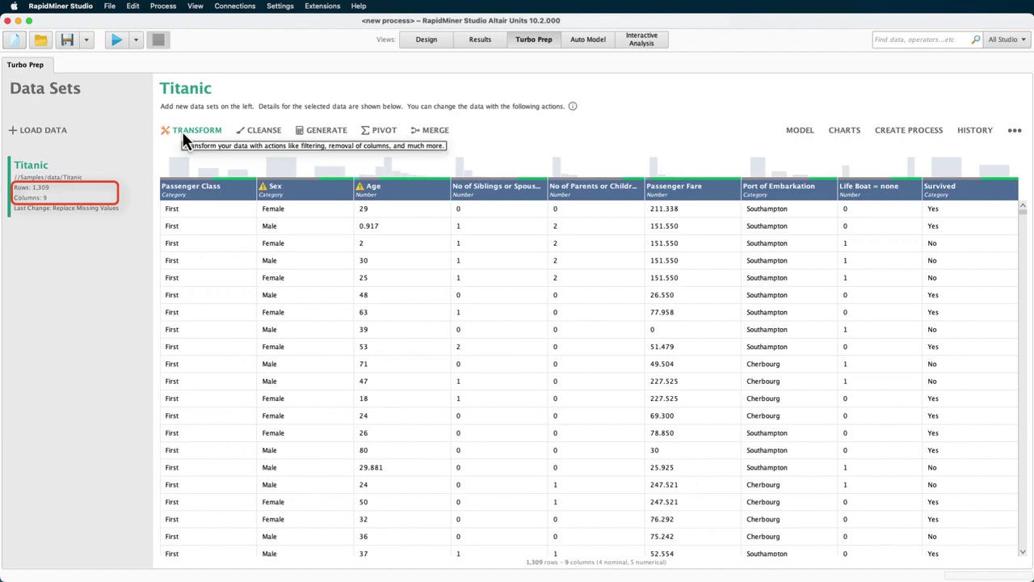
# - Start Auto Model in Predict mode with Survived as target, advancing to Select Inputs
pyautogui.click(813, 134)
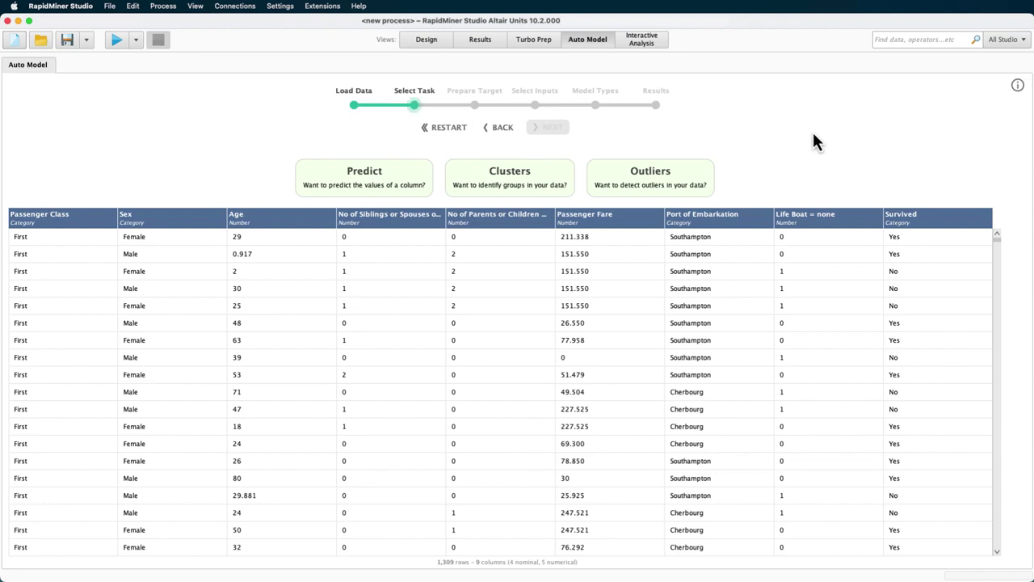
pyautogui.click(387, 188)
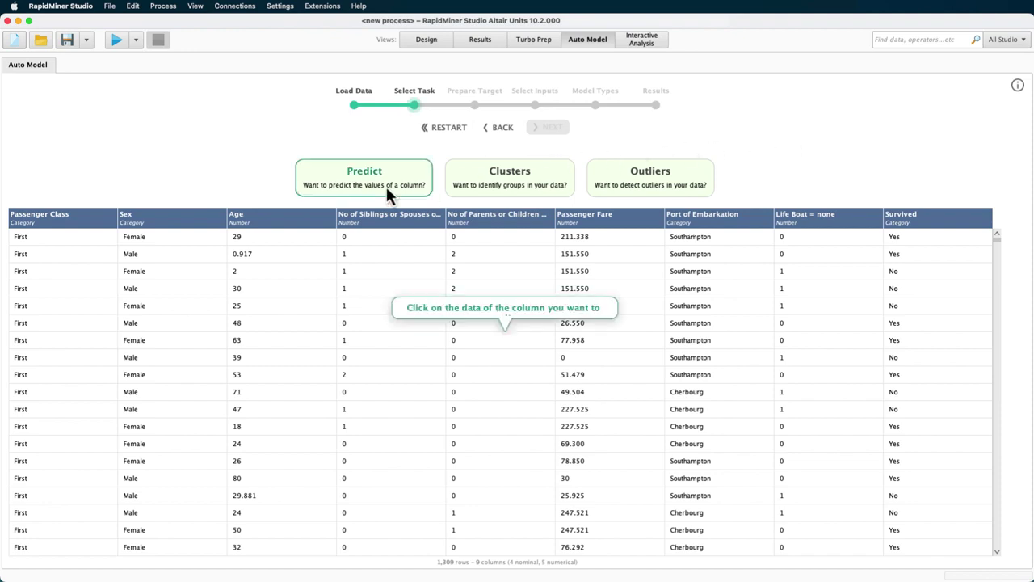
pyautogui.click(929, 322)
pyautogui.click(549, 131)
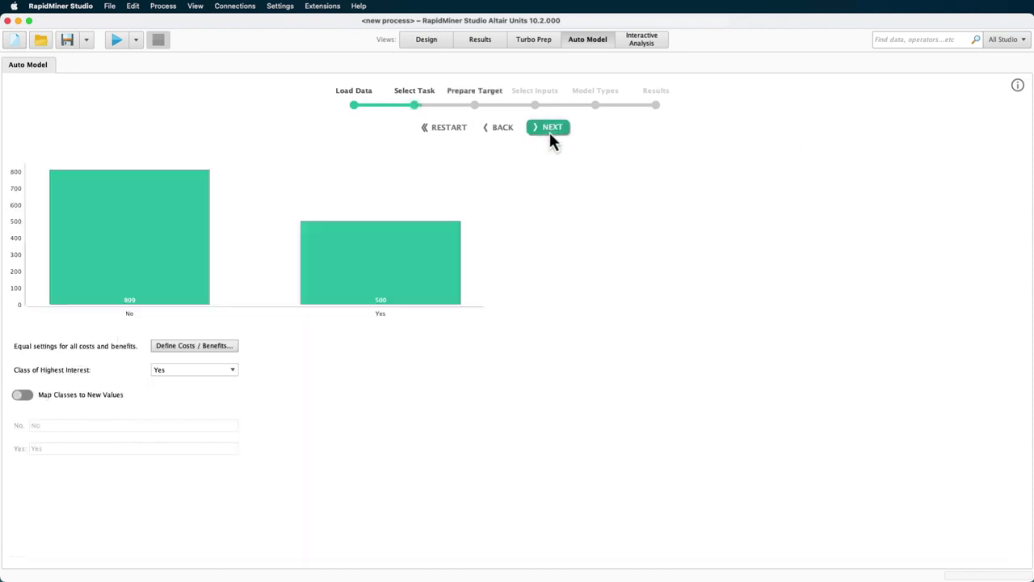
pyautogui.click(549, 131)
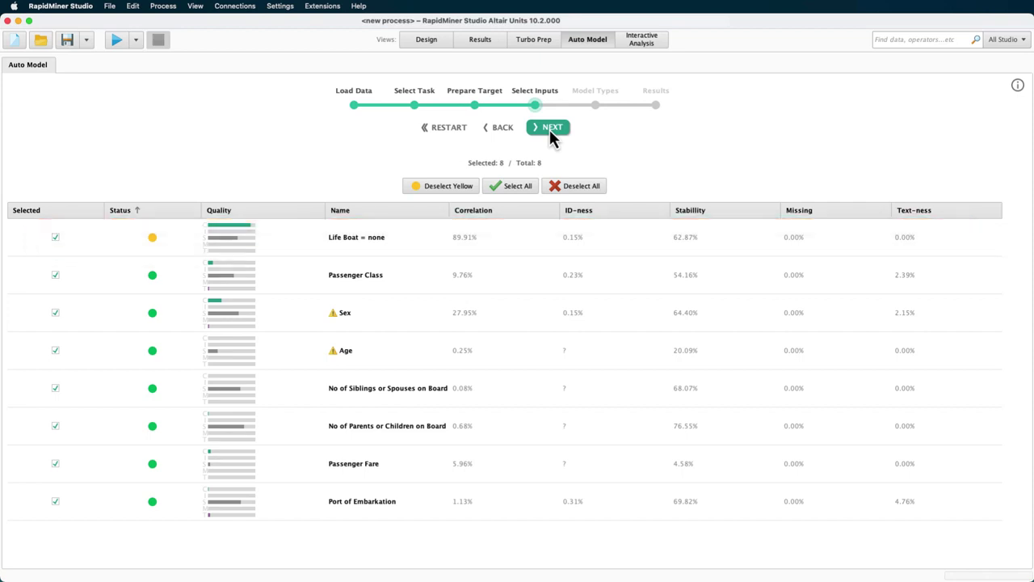
# - Run Auto Model from the Model Types step and compare the resulting models' error rates
pyautogui.click(549, 129)
pyautogui.click(549, 129)
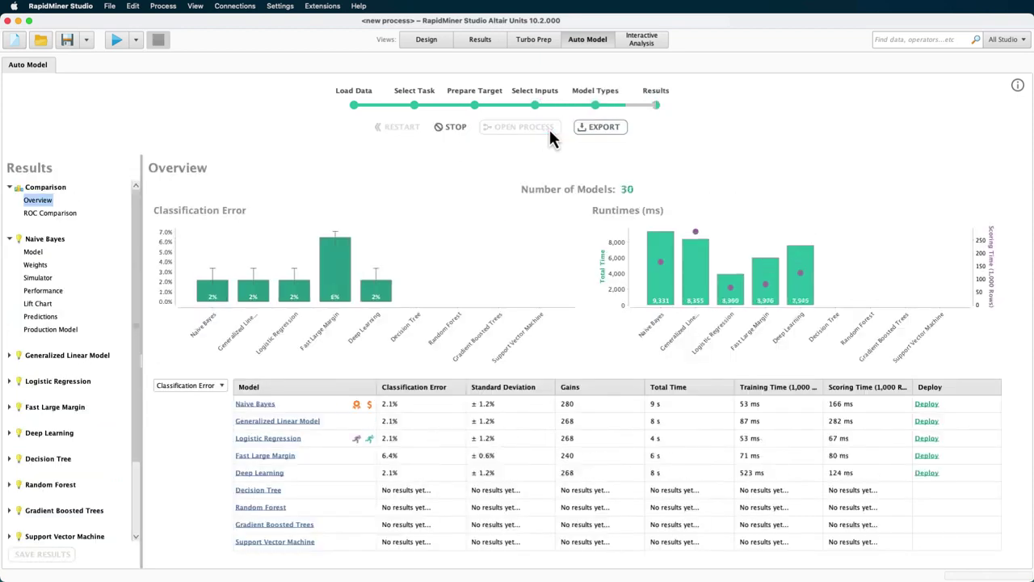